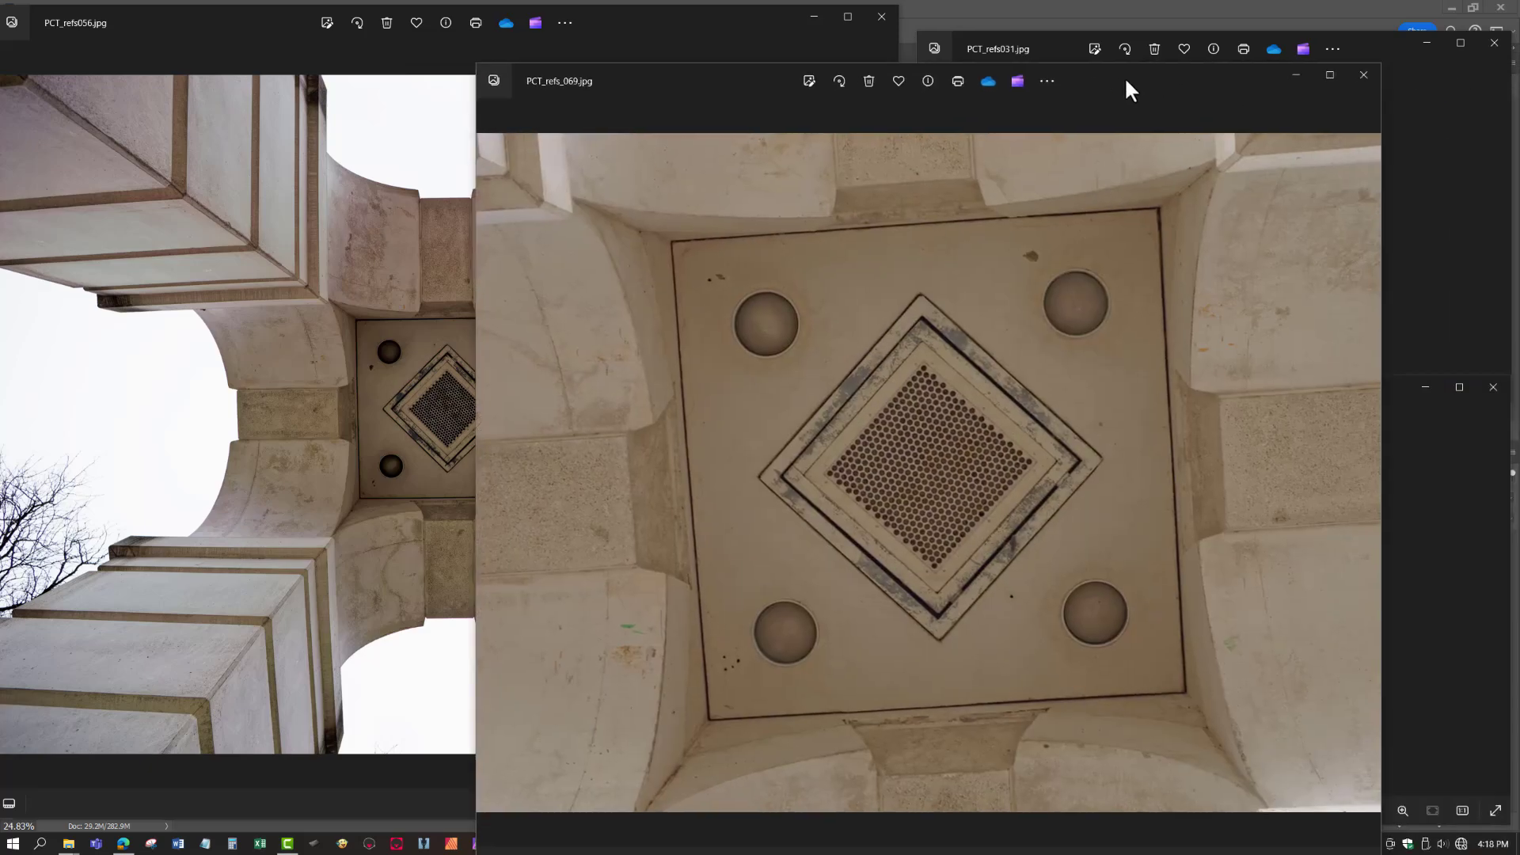
- Examine the perforated diamond grate and round lights up close in the reference photo PCT_refs_069.jpg
drag(1124, 76, 1037, 30)
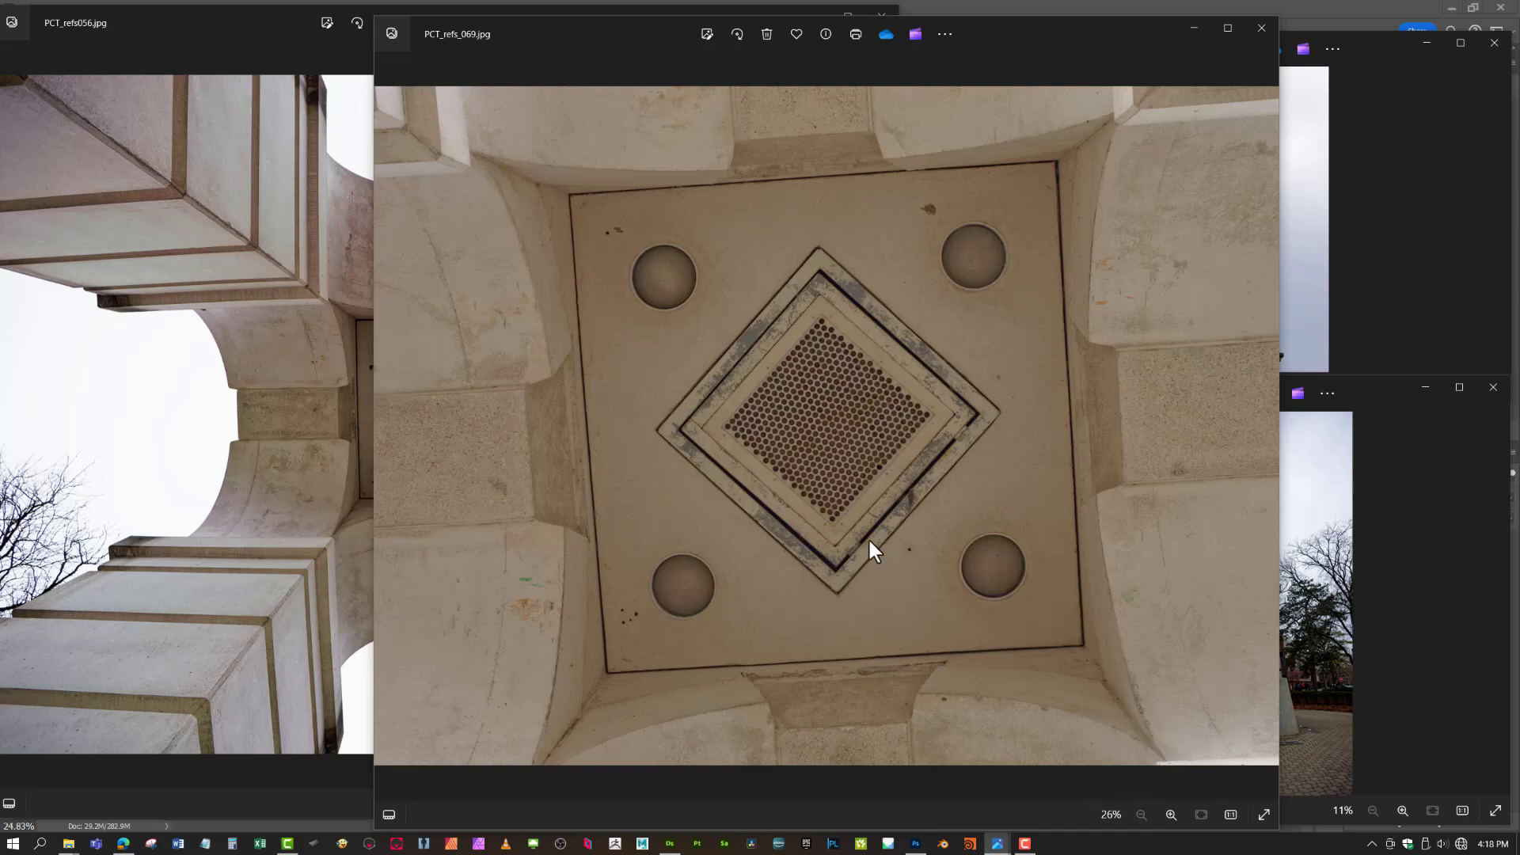
scroll(979, 550, up, 6)
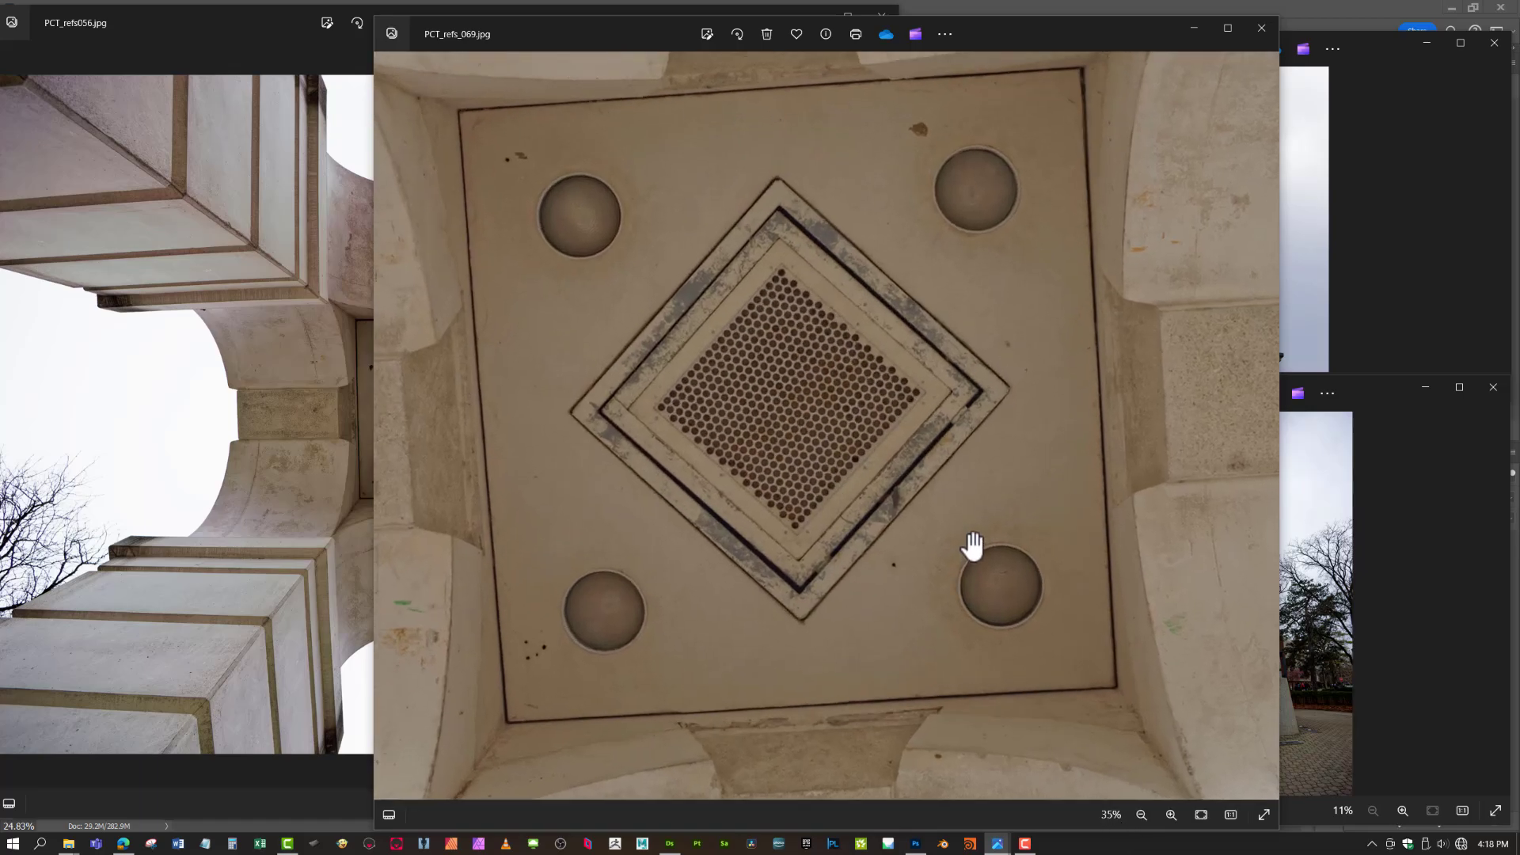
scroll(982, 552, down, 2)
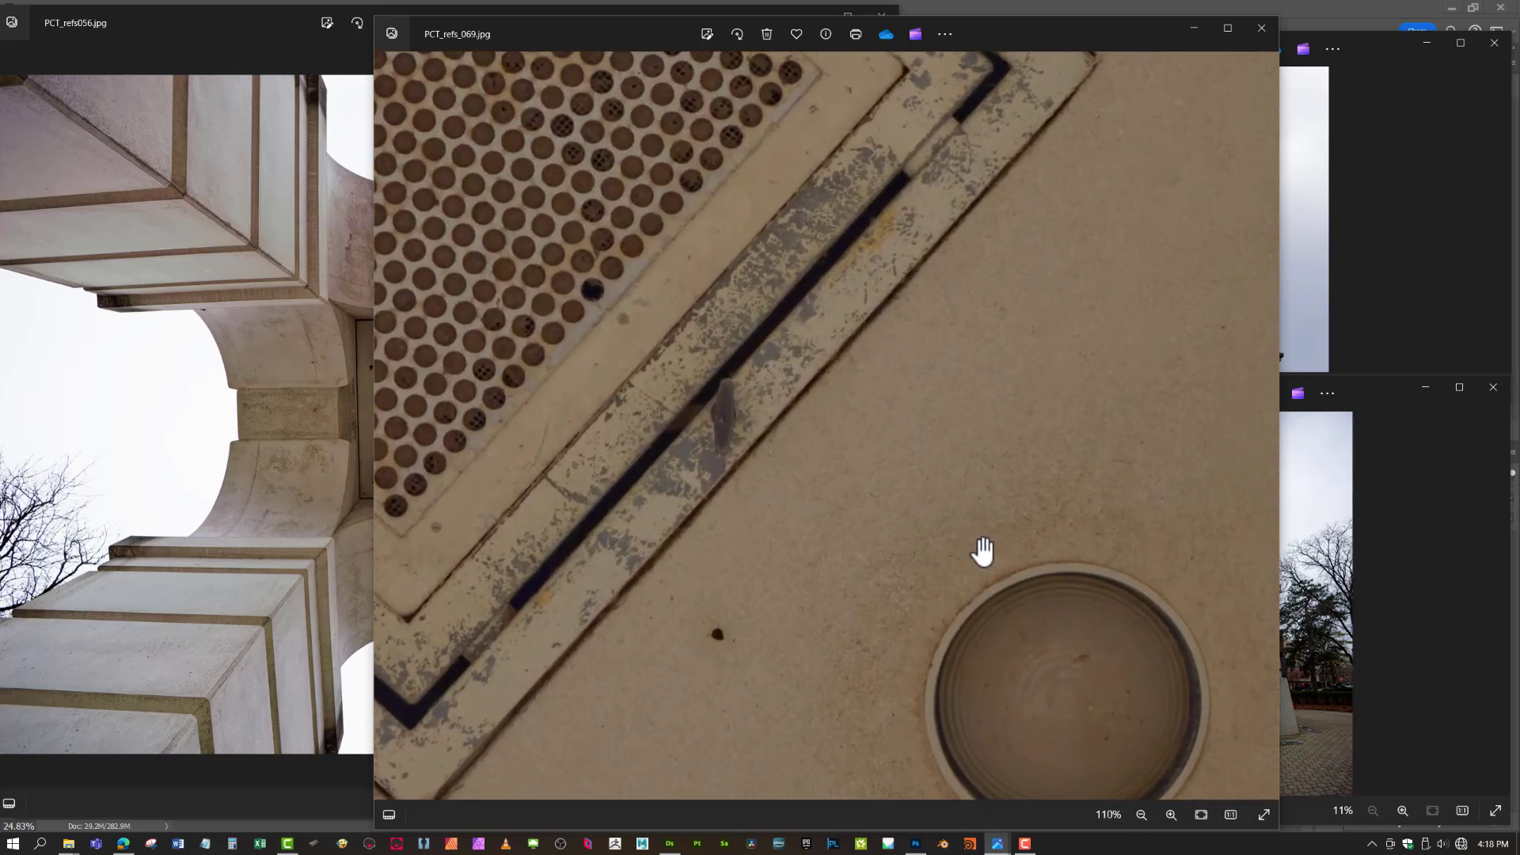
drag(768, 349, 991, 533)
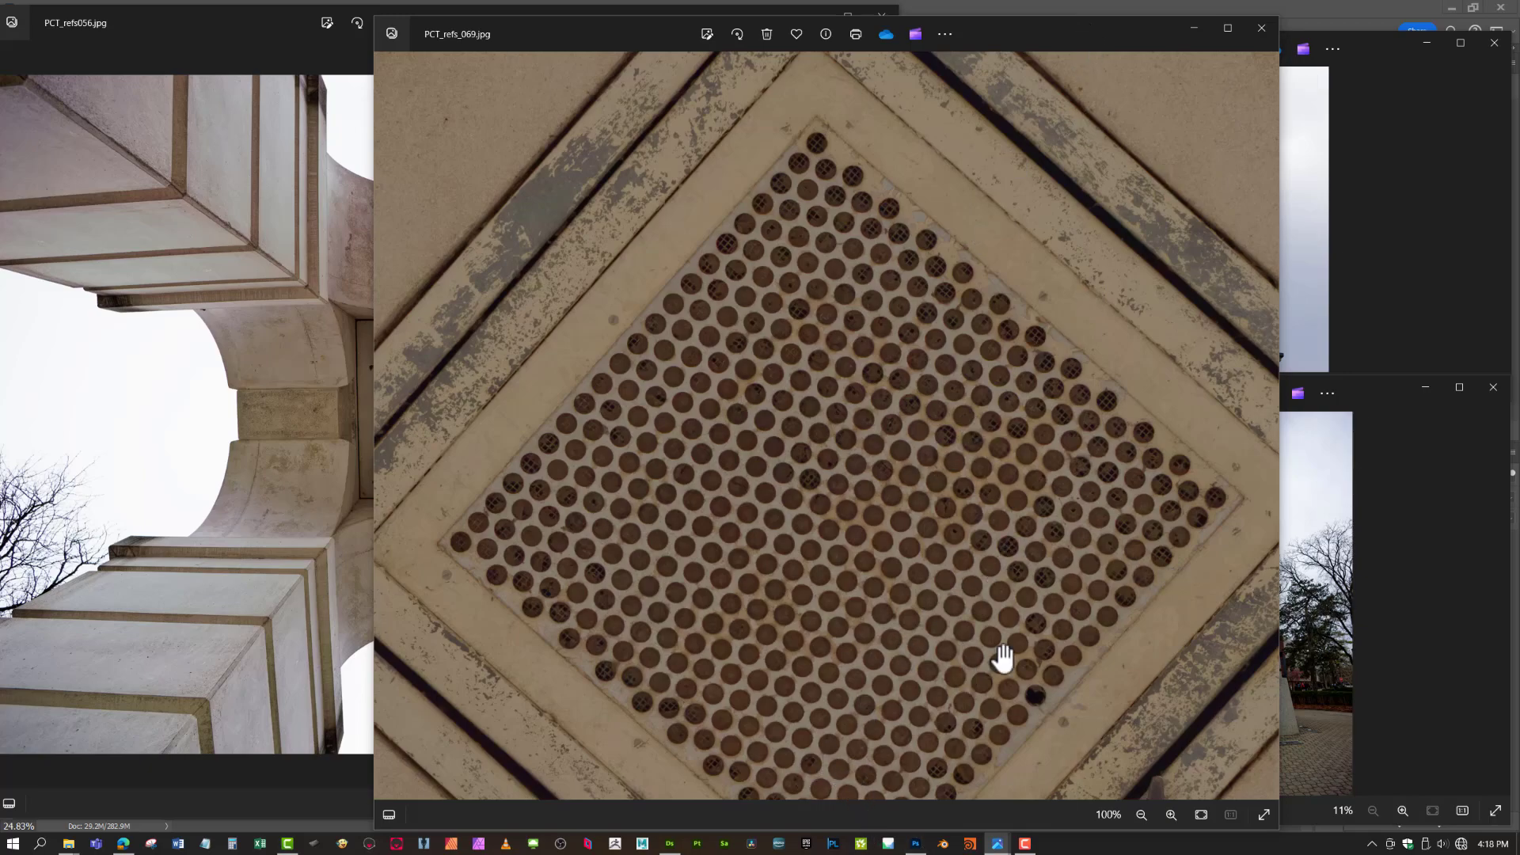
- Switch to Photoshop and examine the diamond grate in PCT_upper_panel_interior.psd up close
click(916, 845)
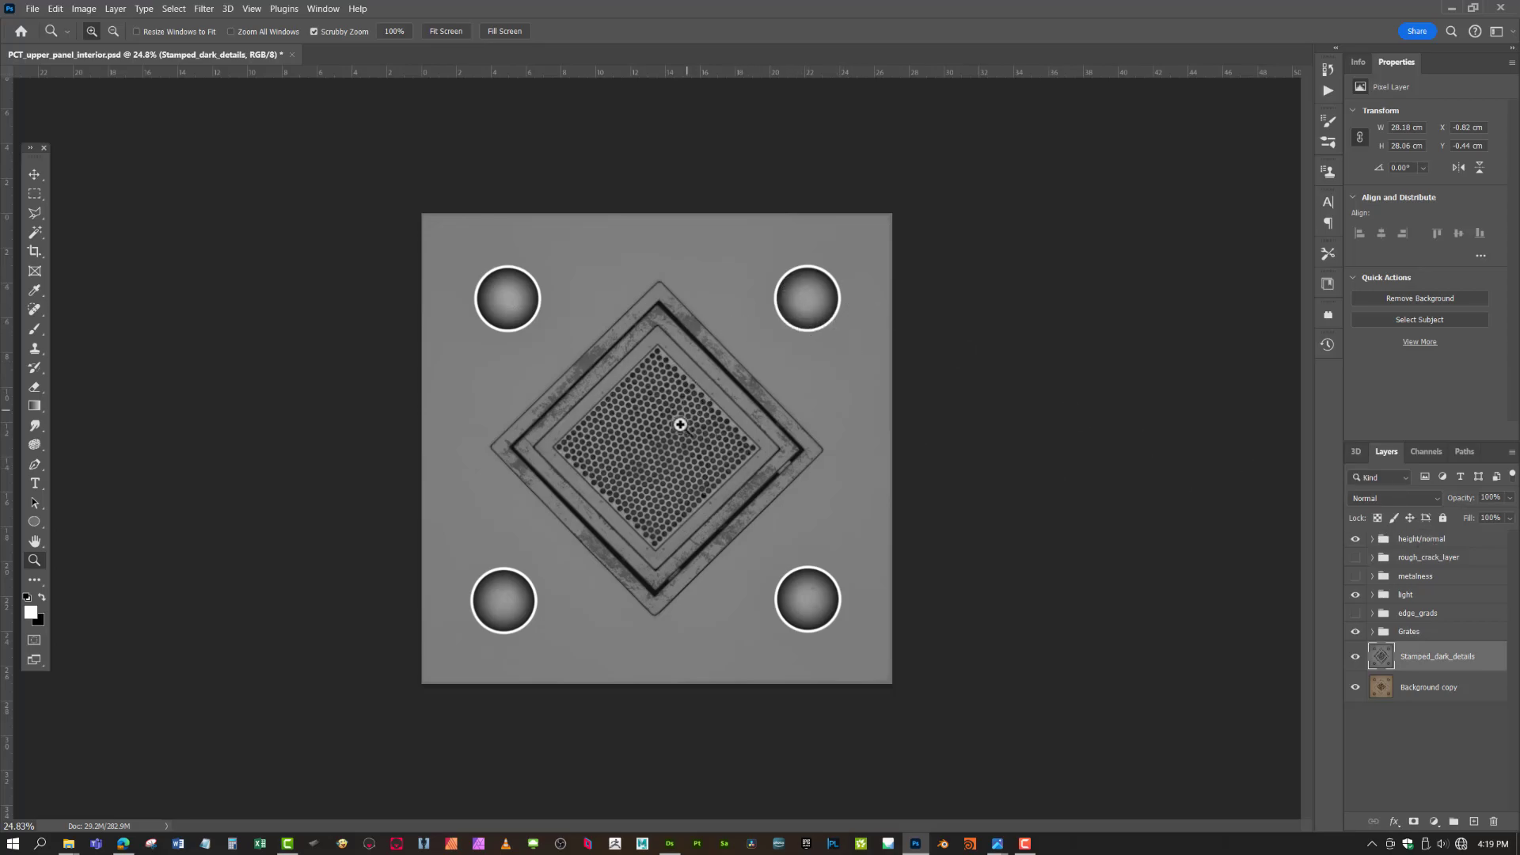
drag(682, 441, 713, 424)
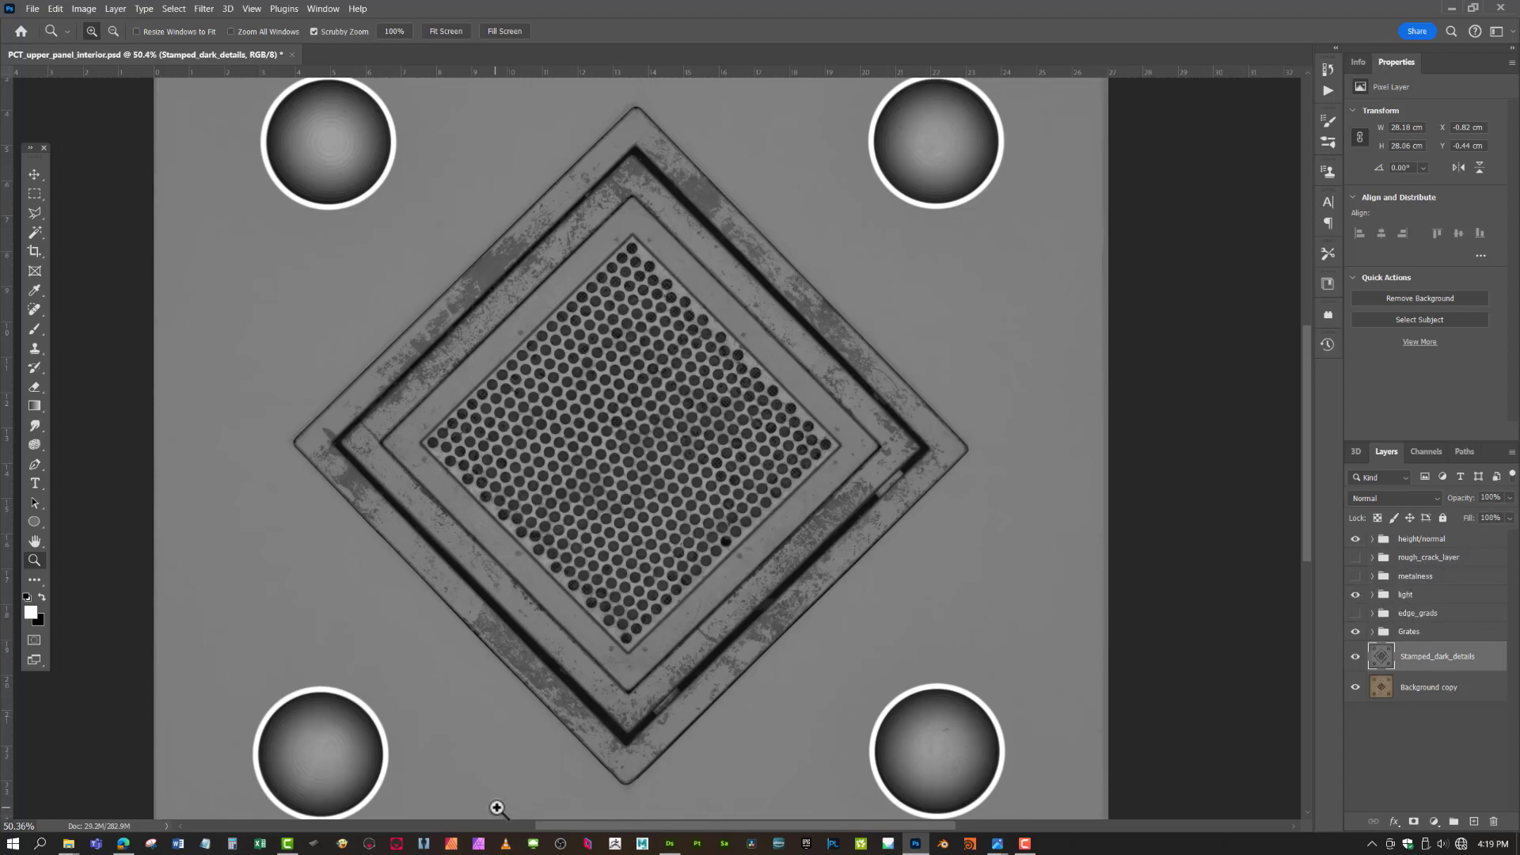
- Switch to Substance 3D Designer and inspect the grate and glowing lights on the rounded cube in an enlarged 3D view
click(670, 844)
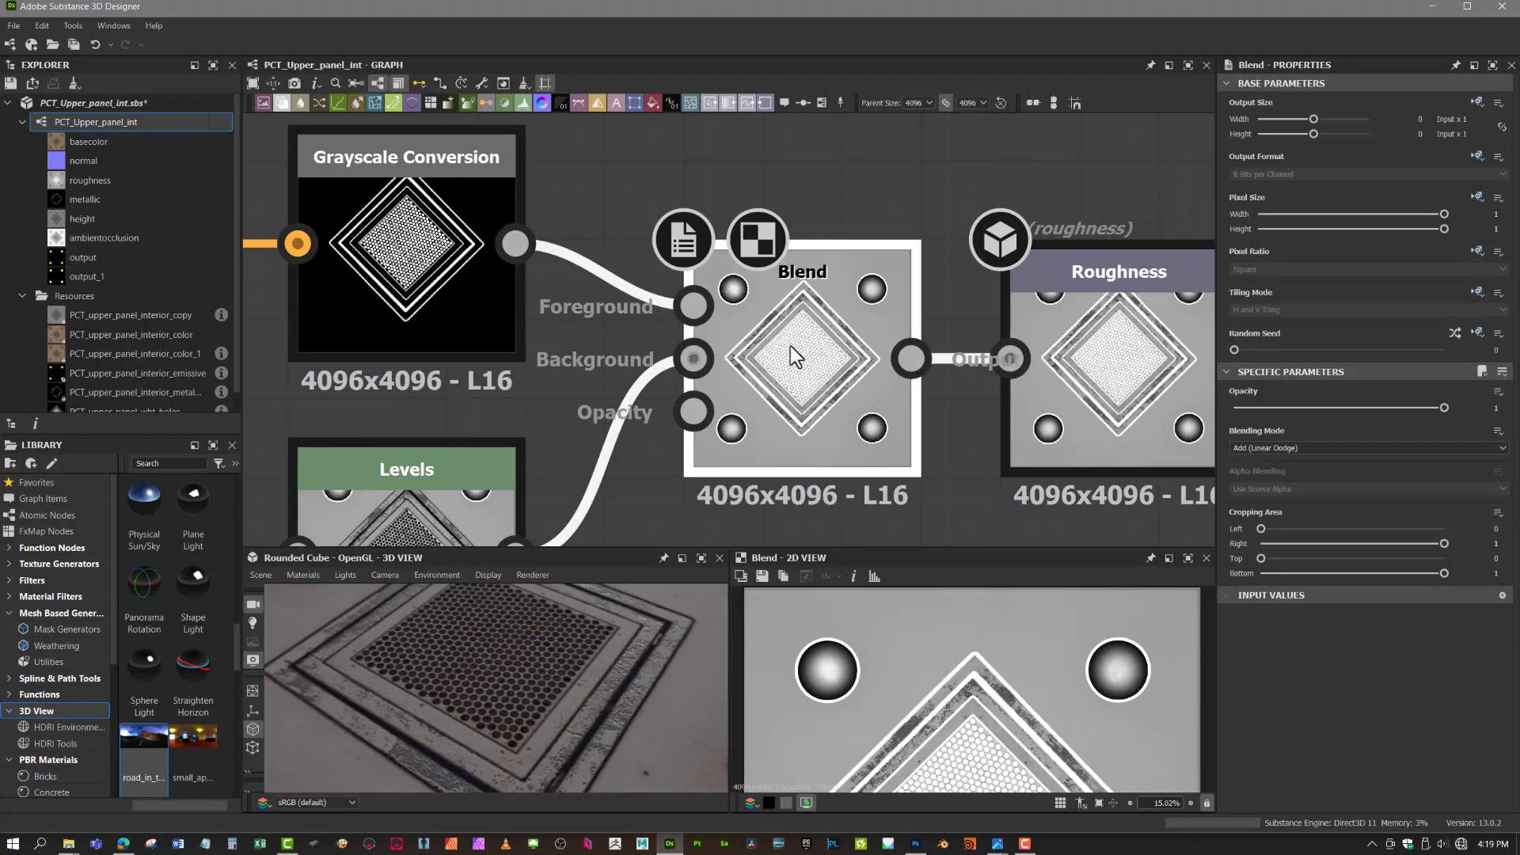
scroll(720, 425, down, 2)
drag(541, 711, 567, 697)
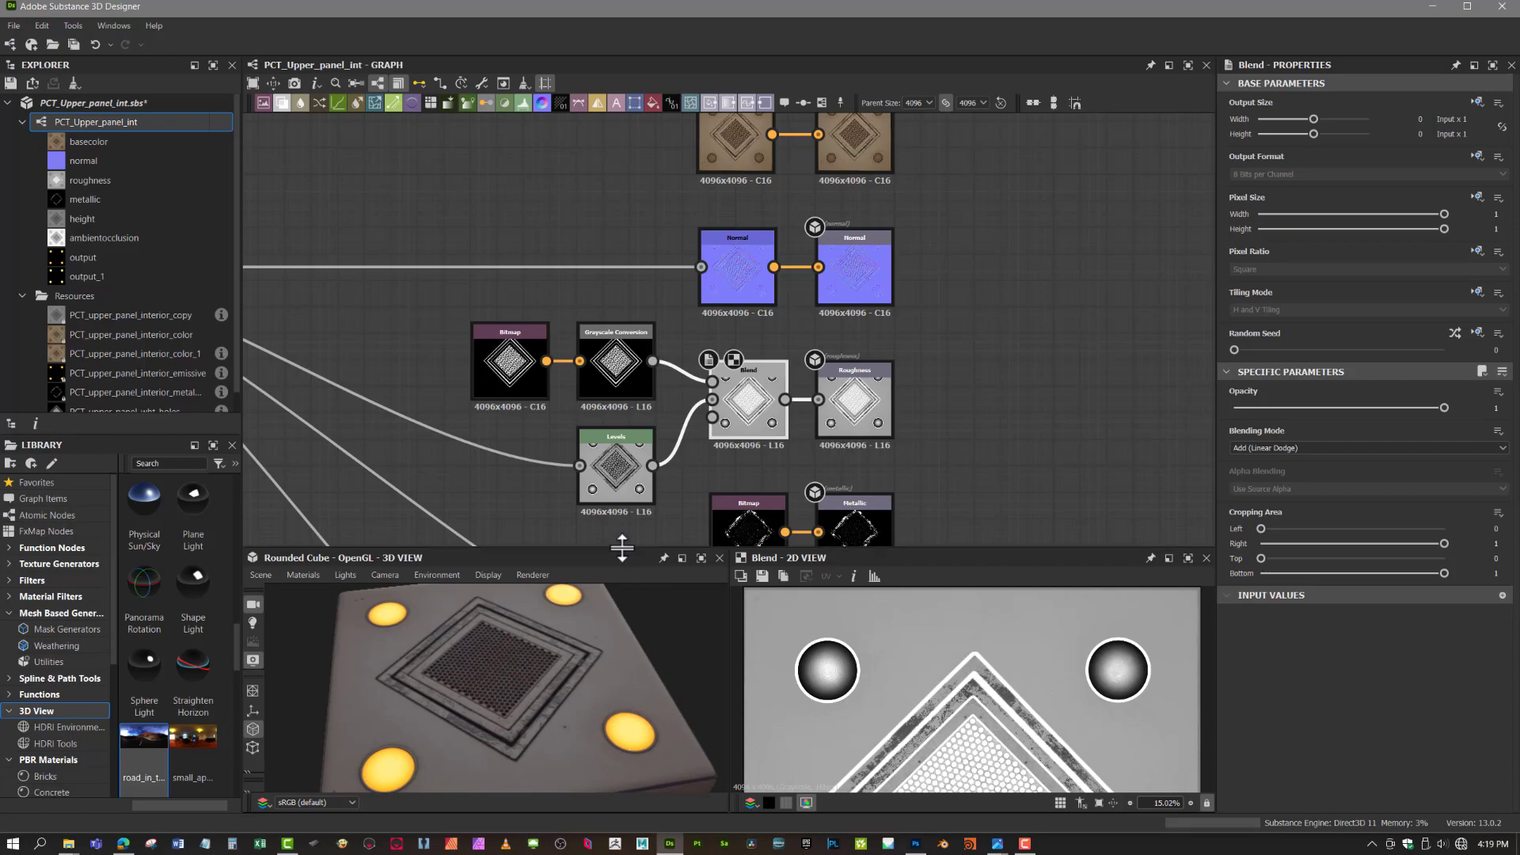
drag(622, 549, 622, 259)
drag(468, 681, 508, 548)
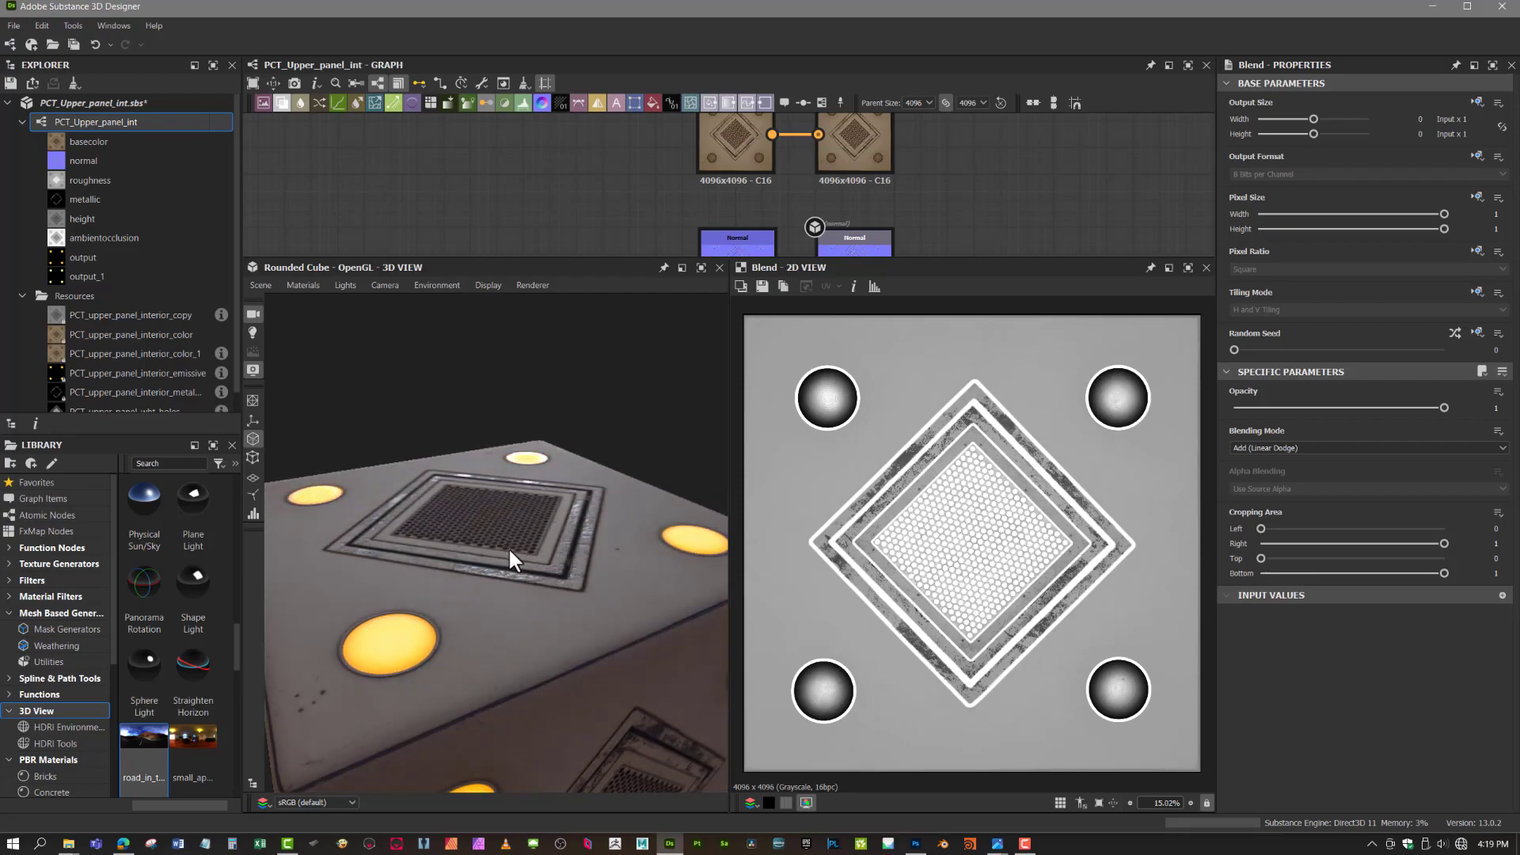
scroll(510, 551, up, 3)
mouse_move(460, 599)
ctrl+shift+right_down()
mouse_move(525, 591)
mouse_move(412, 600)
mouse_move(457, 596)
mouse_move(442, 598)
ctrl+shift+right_up()
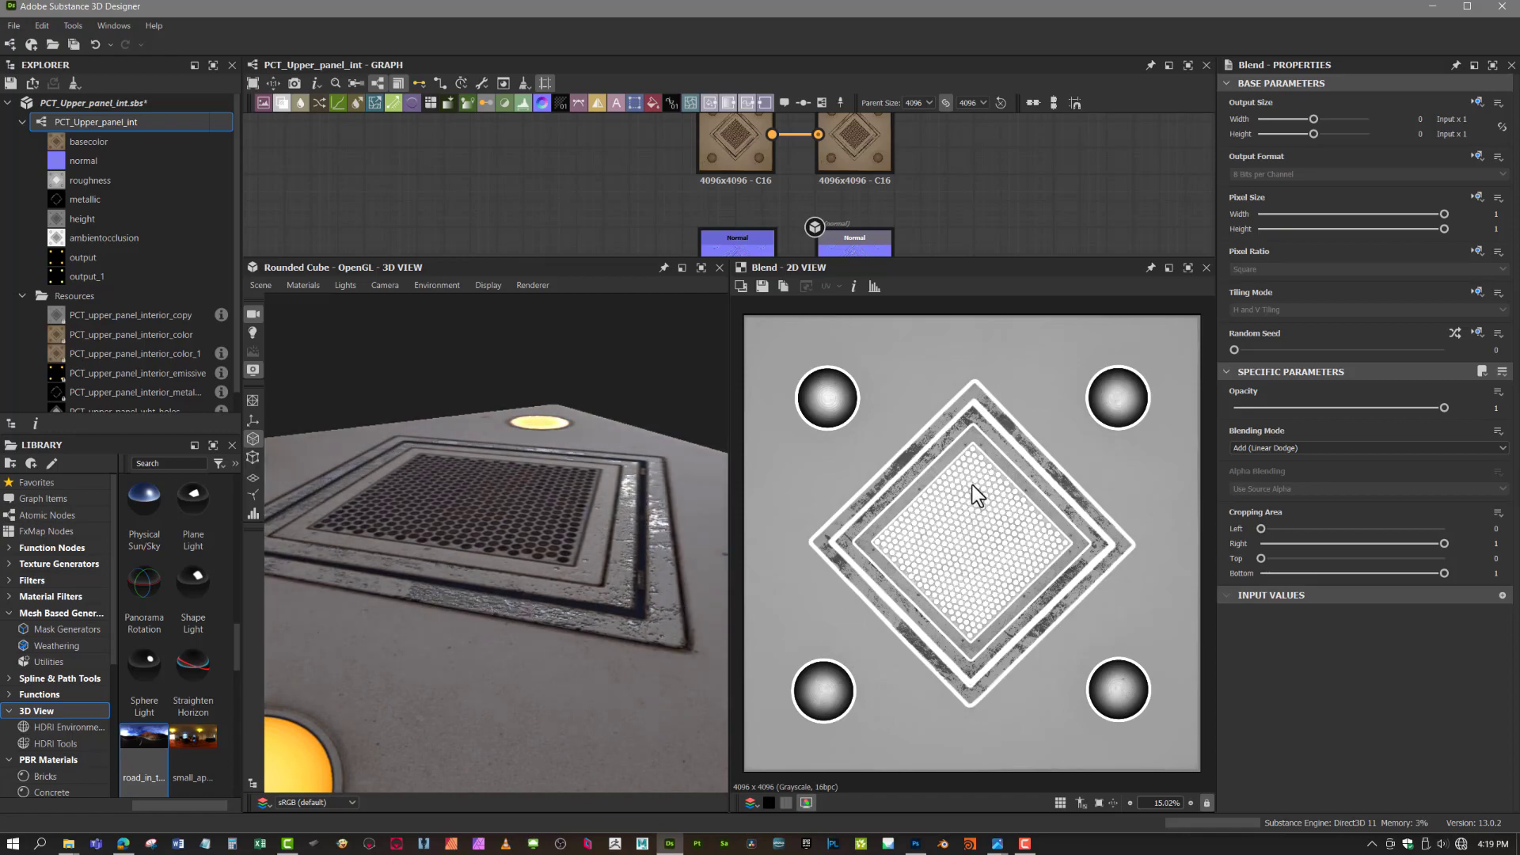
- Enlarge the graph area and examine the Bitmap node feeding the Base Color output
drag(940, 261, 940, 484)
scroll(974, 198, down, 2)
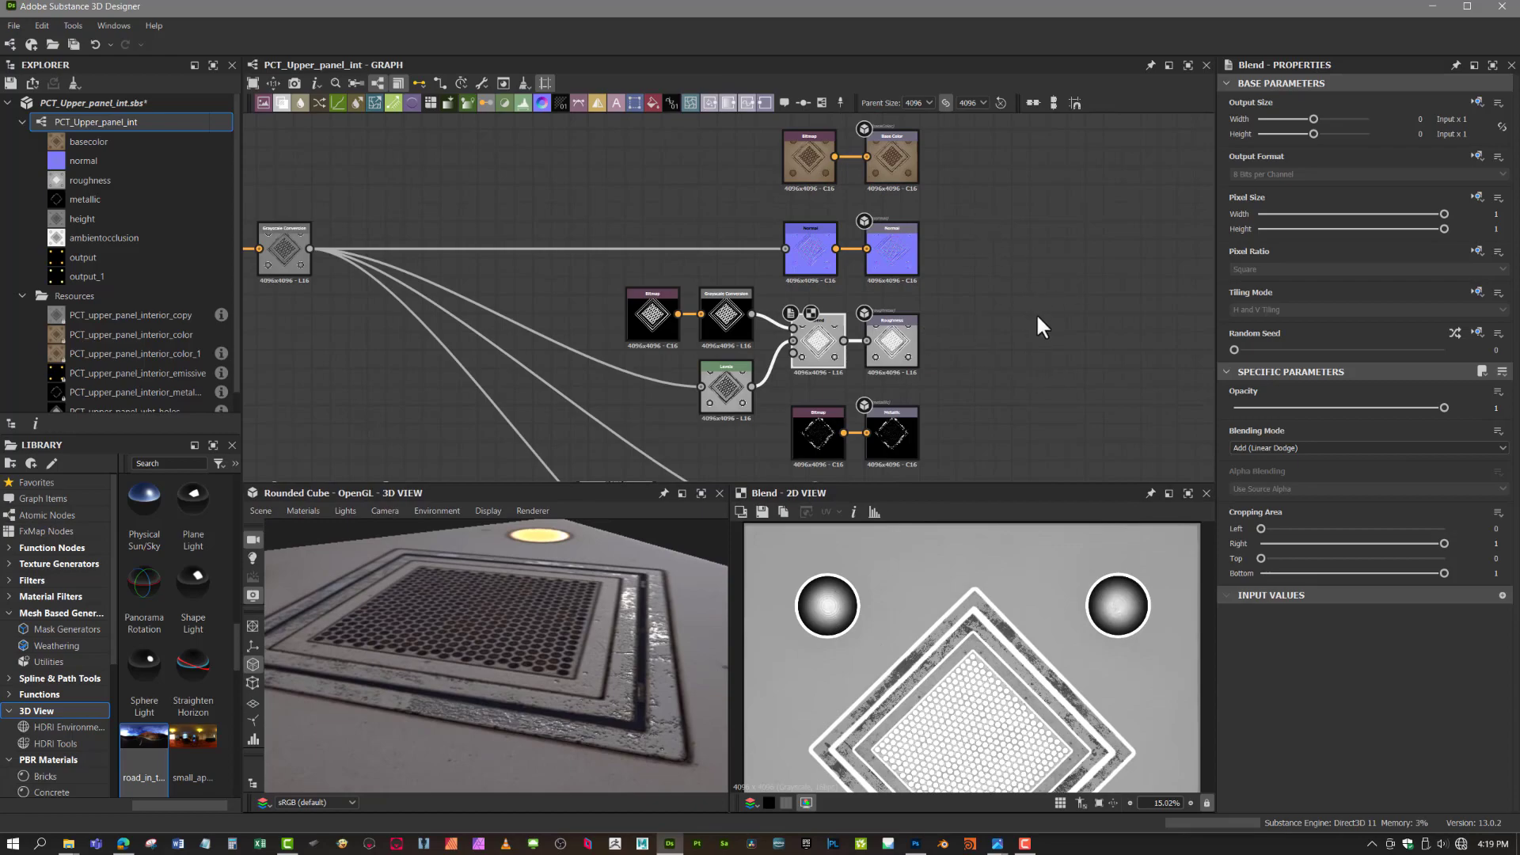
middle_drag(1040, 324, 988, 321)
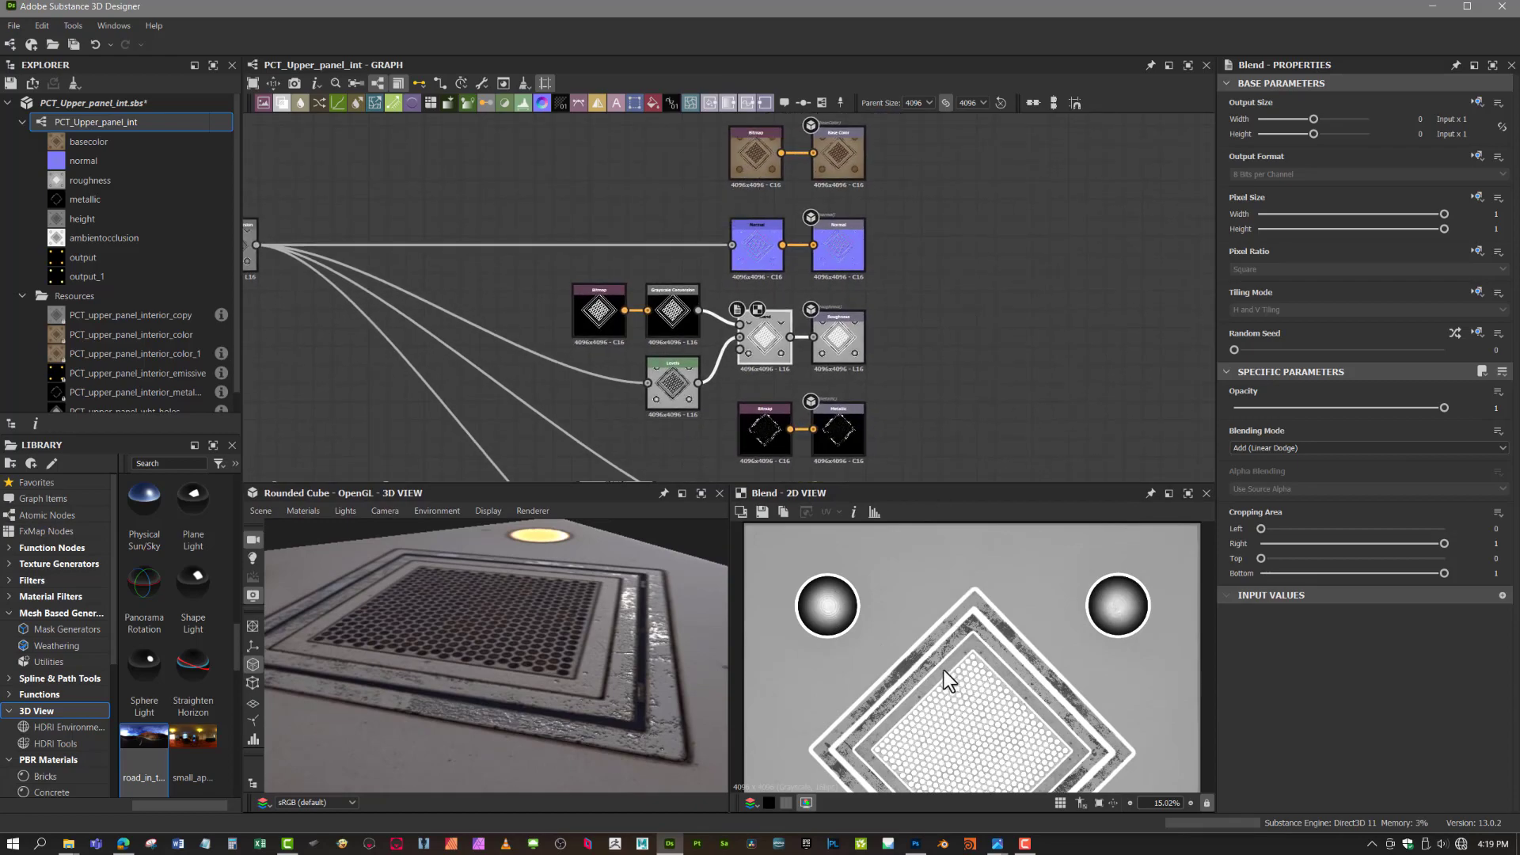
middle_drag(914, 269, 1070, 284)
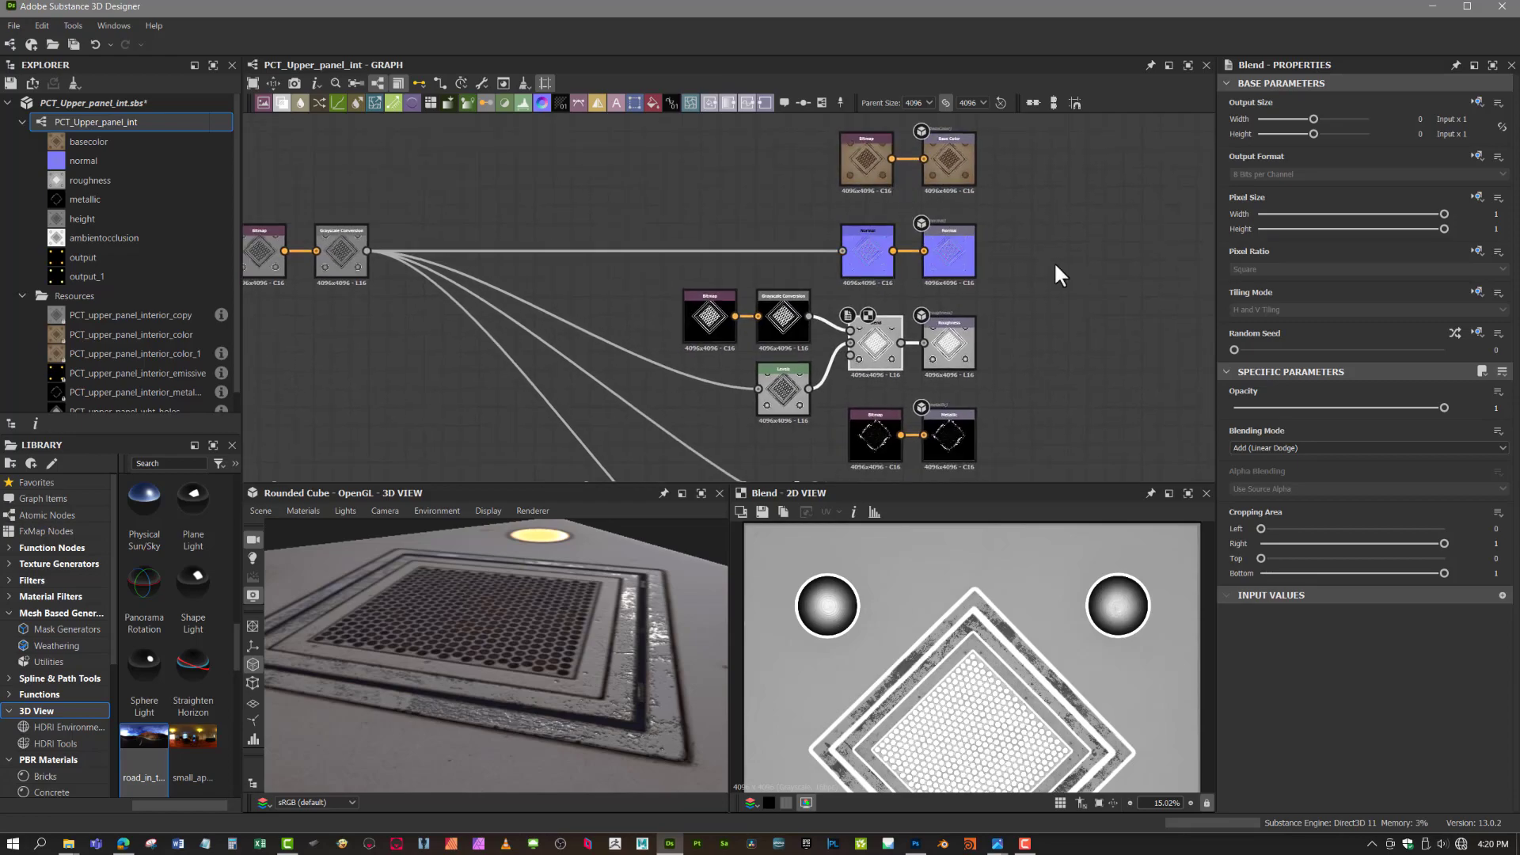
scroll(1029, 253, up, 5)
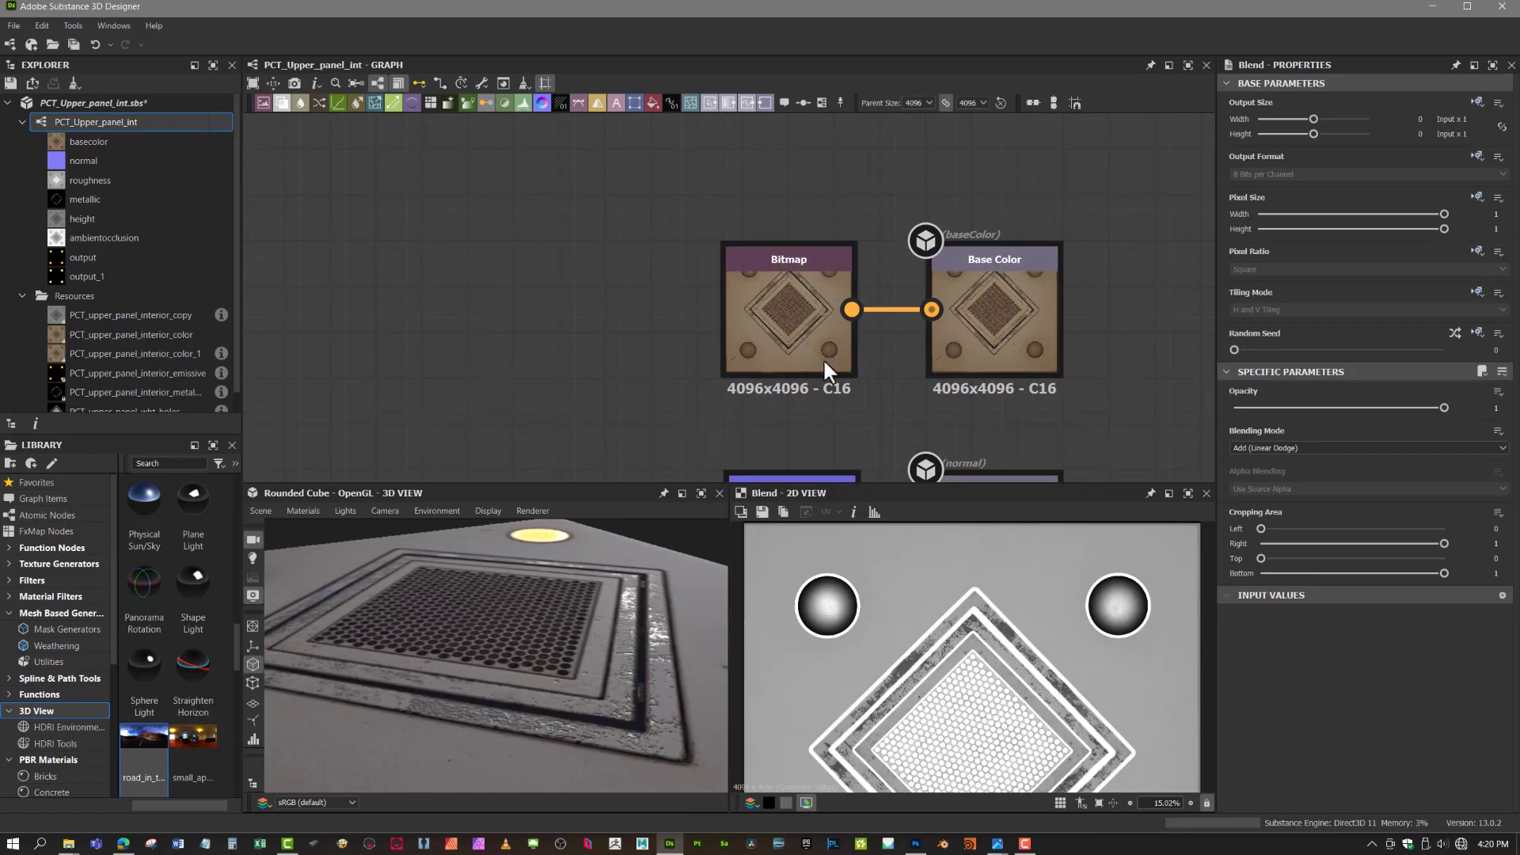
middle_drag(767, 424, 809, 518)
scroll(792, 364, up, 3)
scroll(793, 366, up, 1)
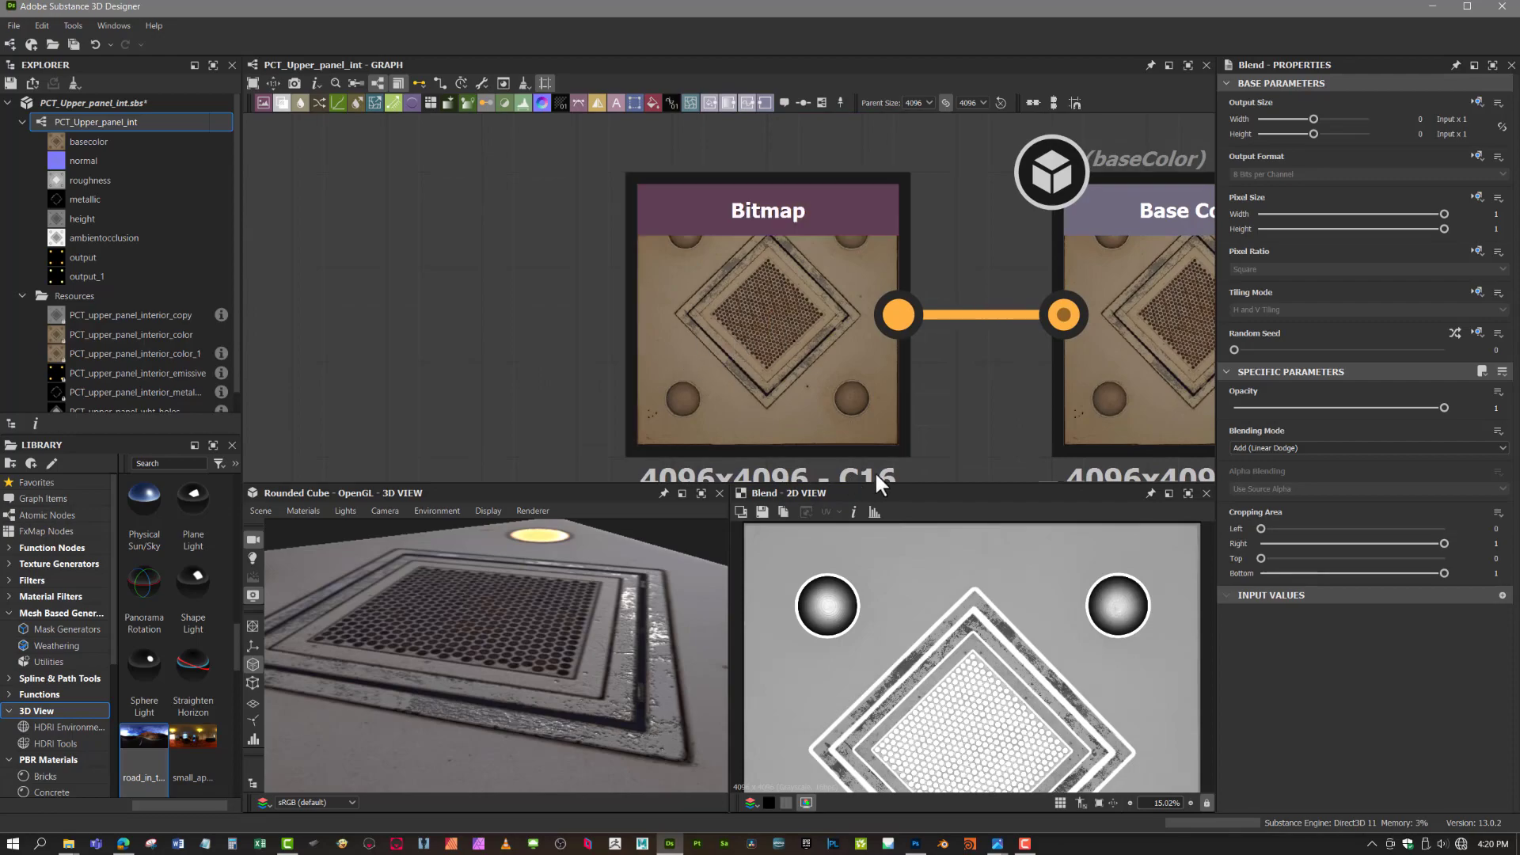
middle_drag(937, 441, 942, 382)
scroll(891, 414, down, 2)
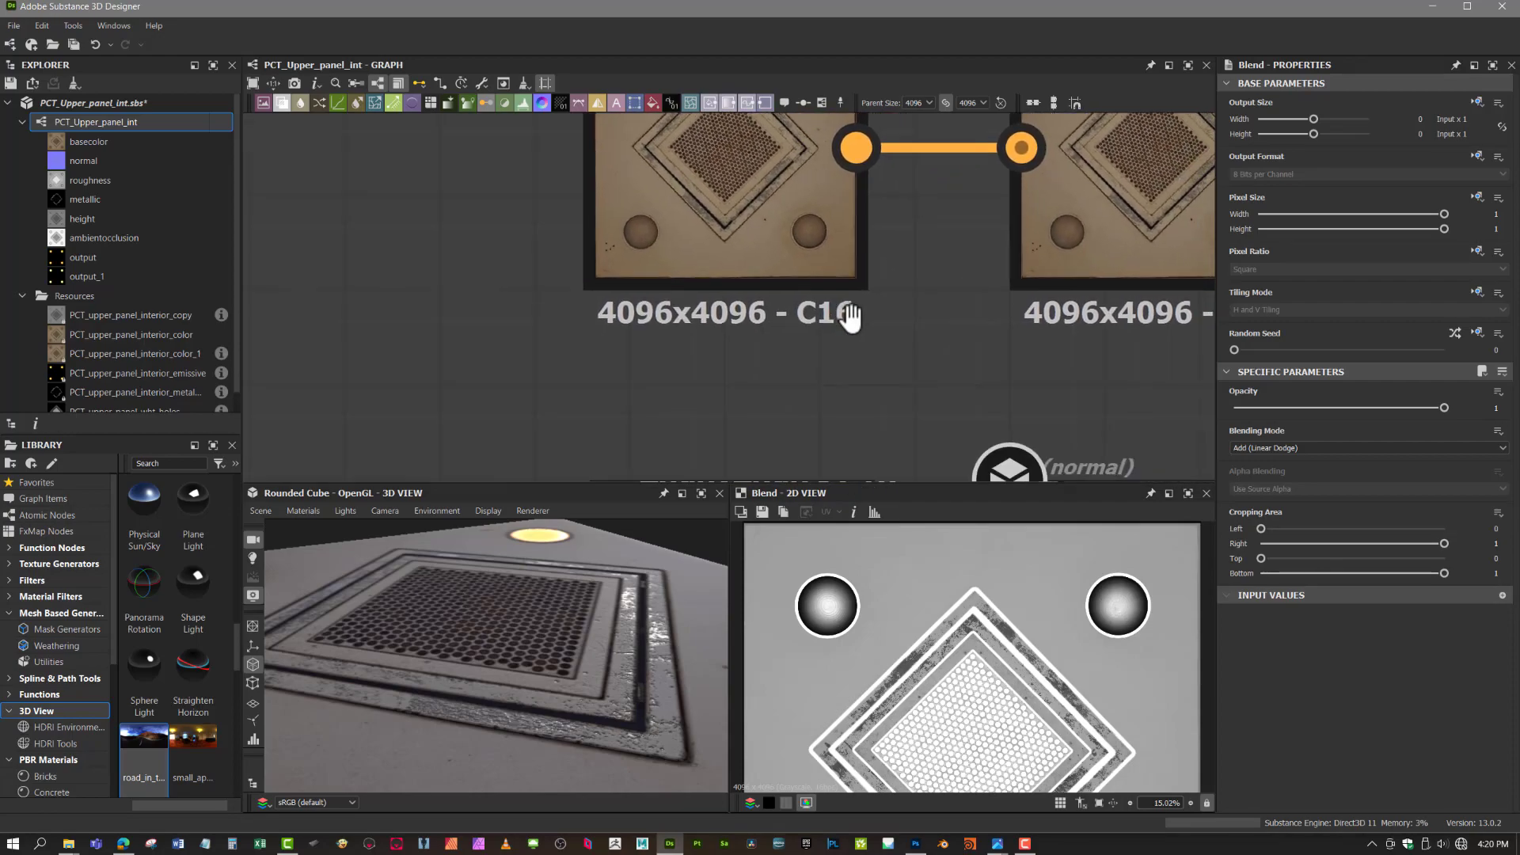
- Show the Normal node's map in an enlarged 2D view and inspect its grate detail
middle_drag(810, 415, 832, 122)
scroll(739, 284, up, 2)
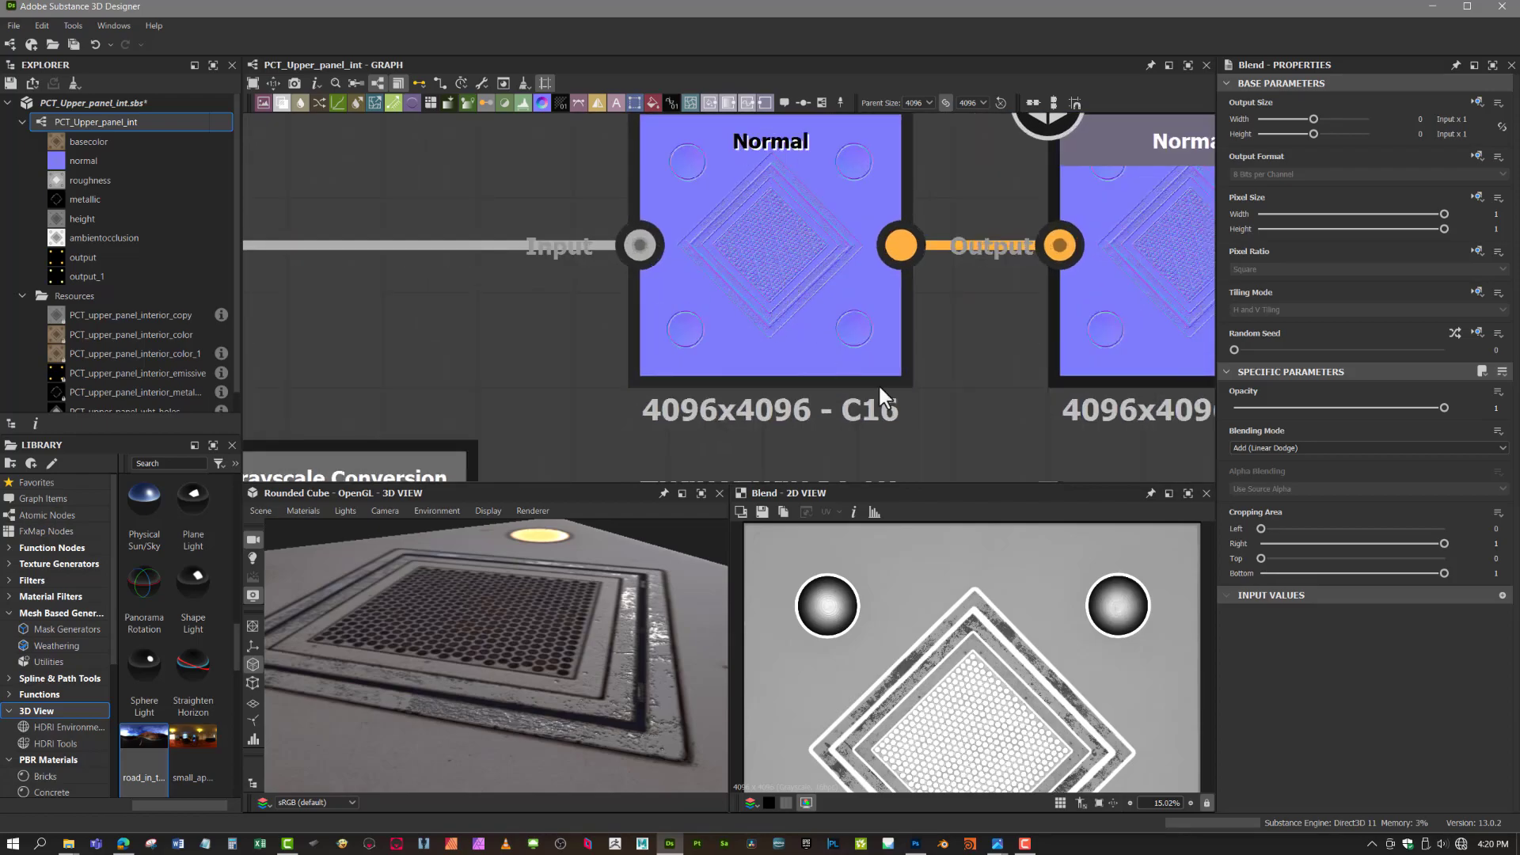
double_click(828, 325)
drag(986, 483, 988, 367)
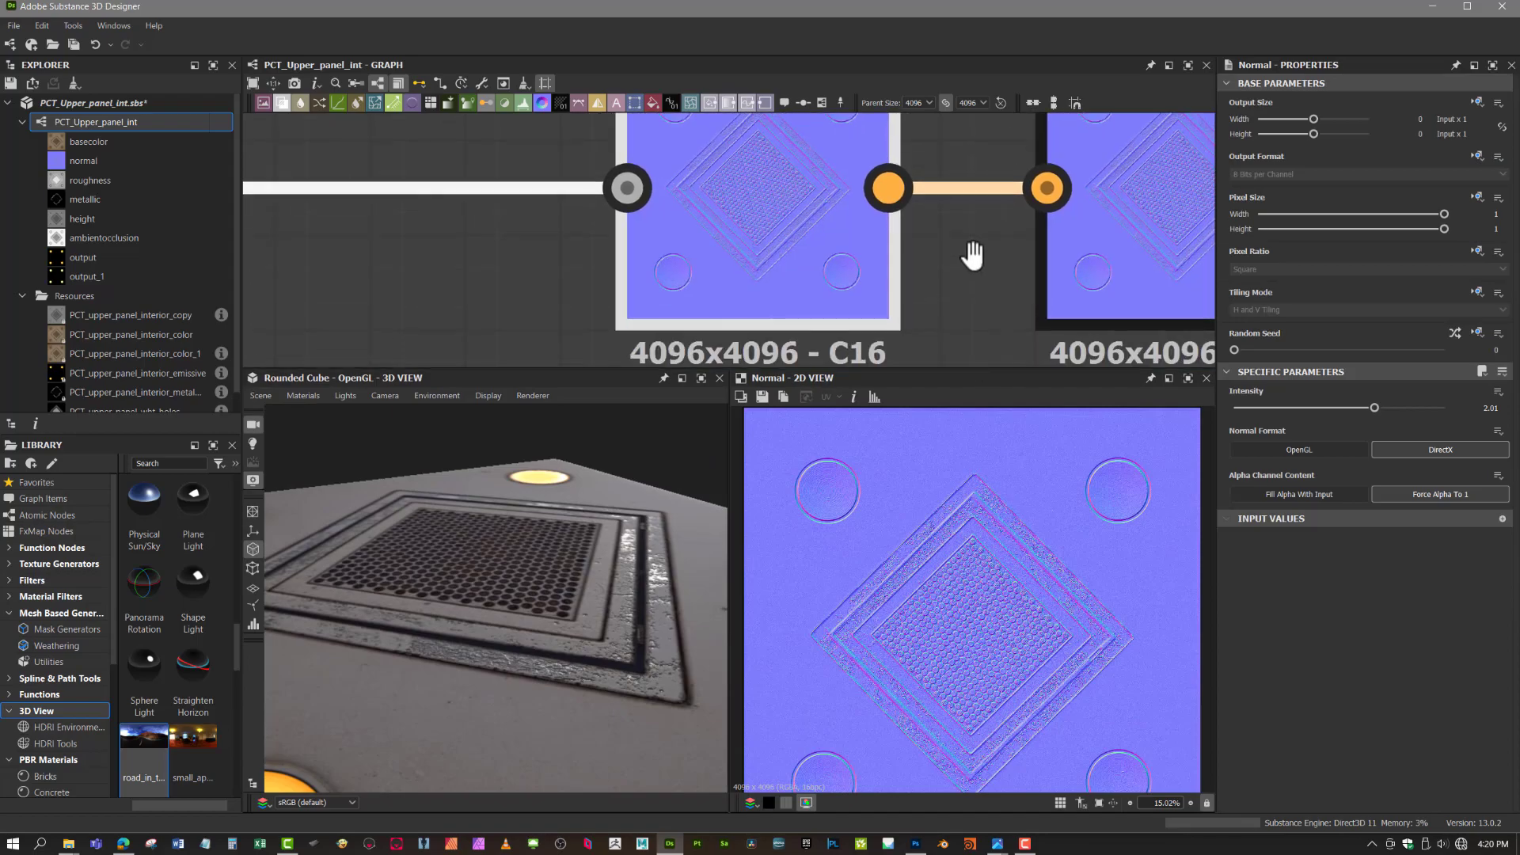
scroll(916, 657, up, 5)
scroll(899, 737, down, 4)
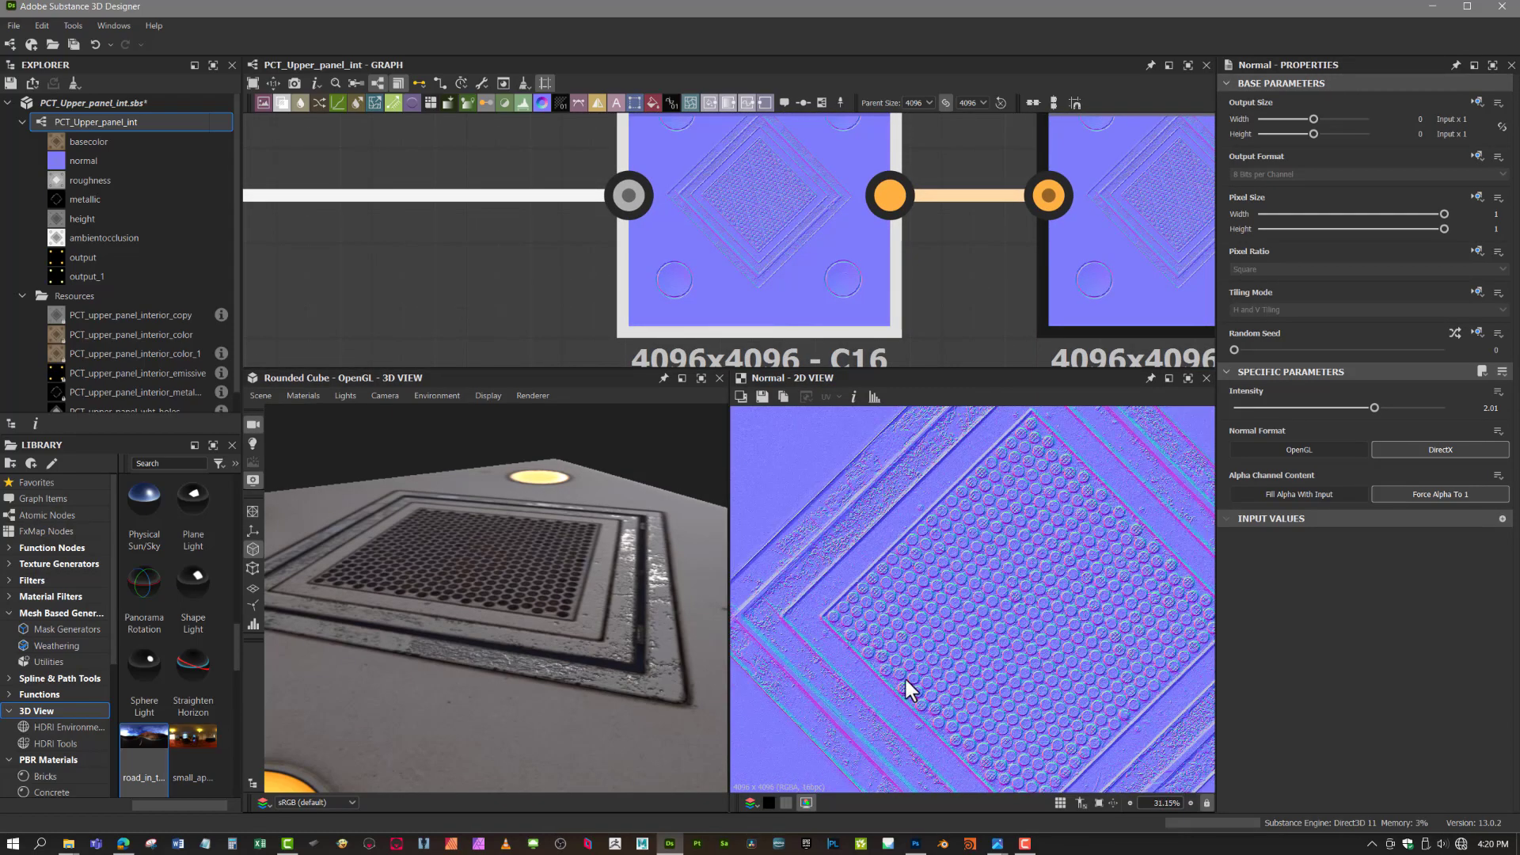
- Show the Roughness output in the 2D view and examine the Blend, Levels and Grayscale Conversion nodes feeding it
scroll(938, 254, down, 3)
middle_drag(934, 312, 850, 167)
click(994, 302)
double_click(996, 311)
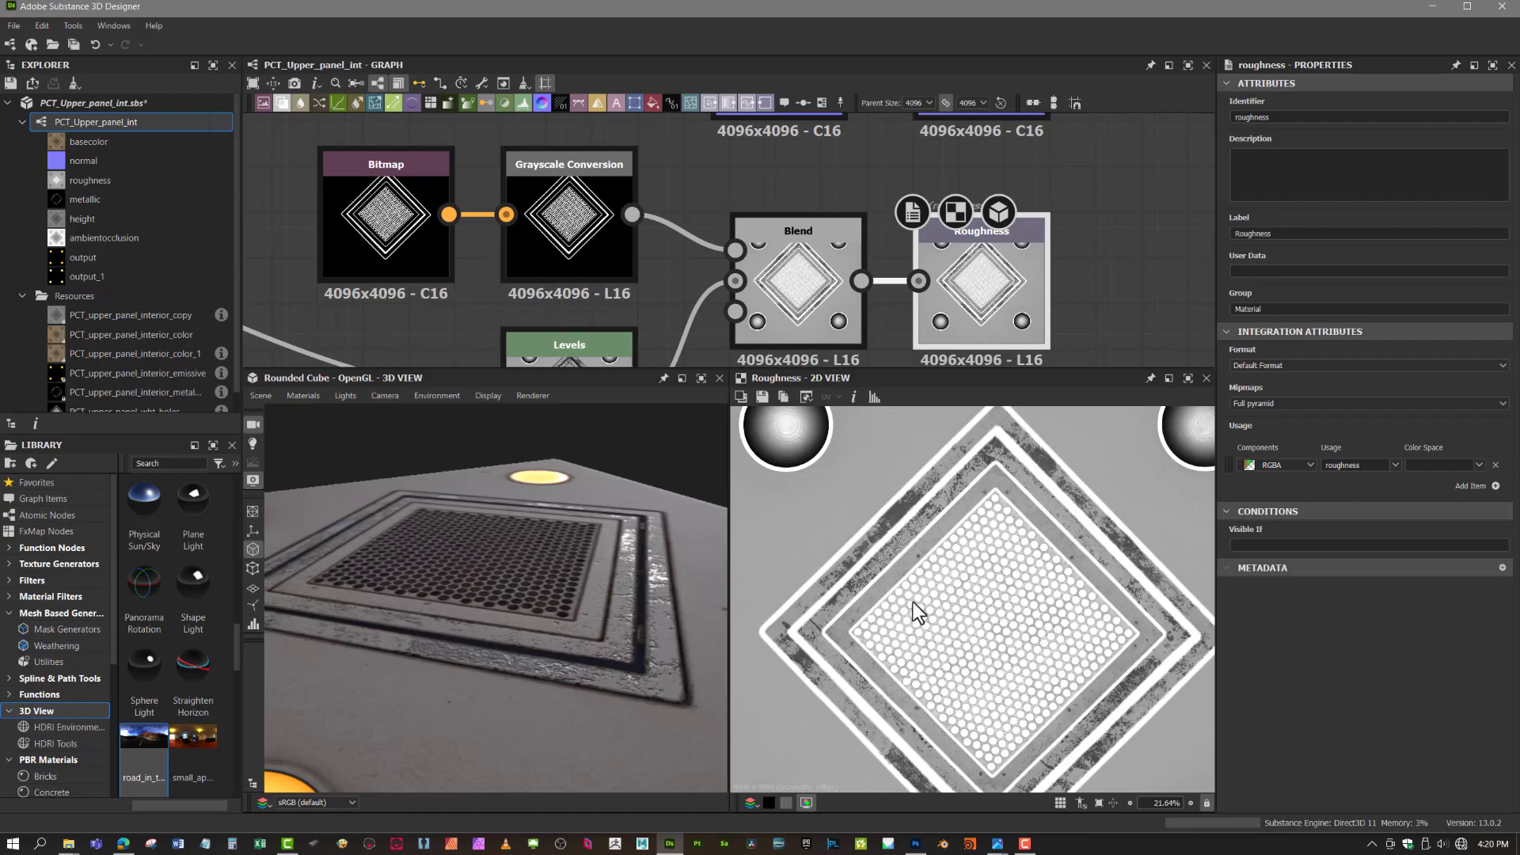
middle_drag(1104, 331, 1095, 269)
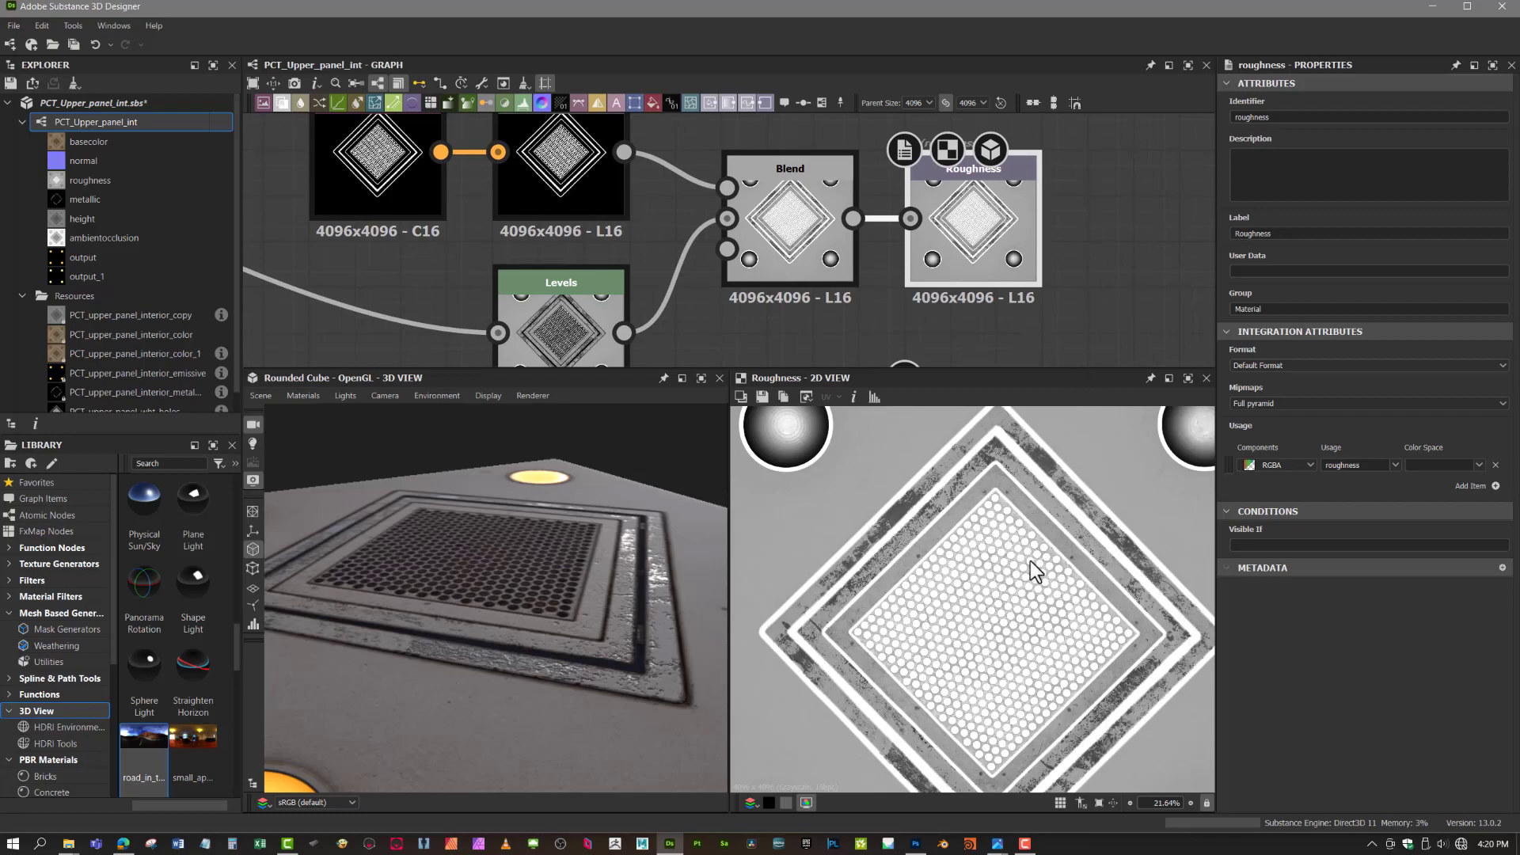
middle_drag(1083, 331, 1117, 130)
middle_drag(1106, 209, 1161, 362)
middle_drag(1131, 300, 1168, 373)
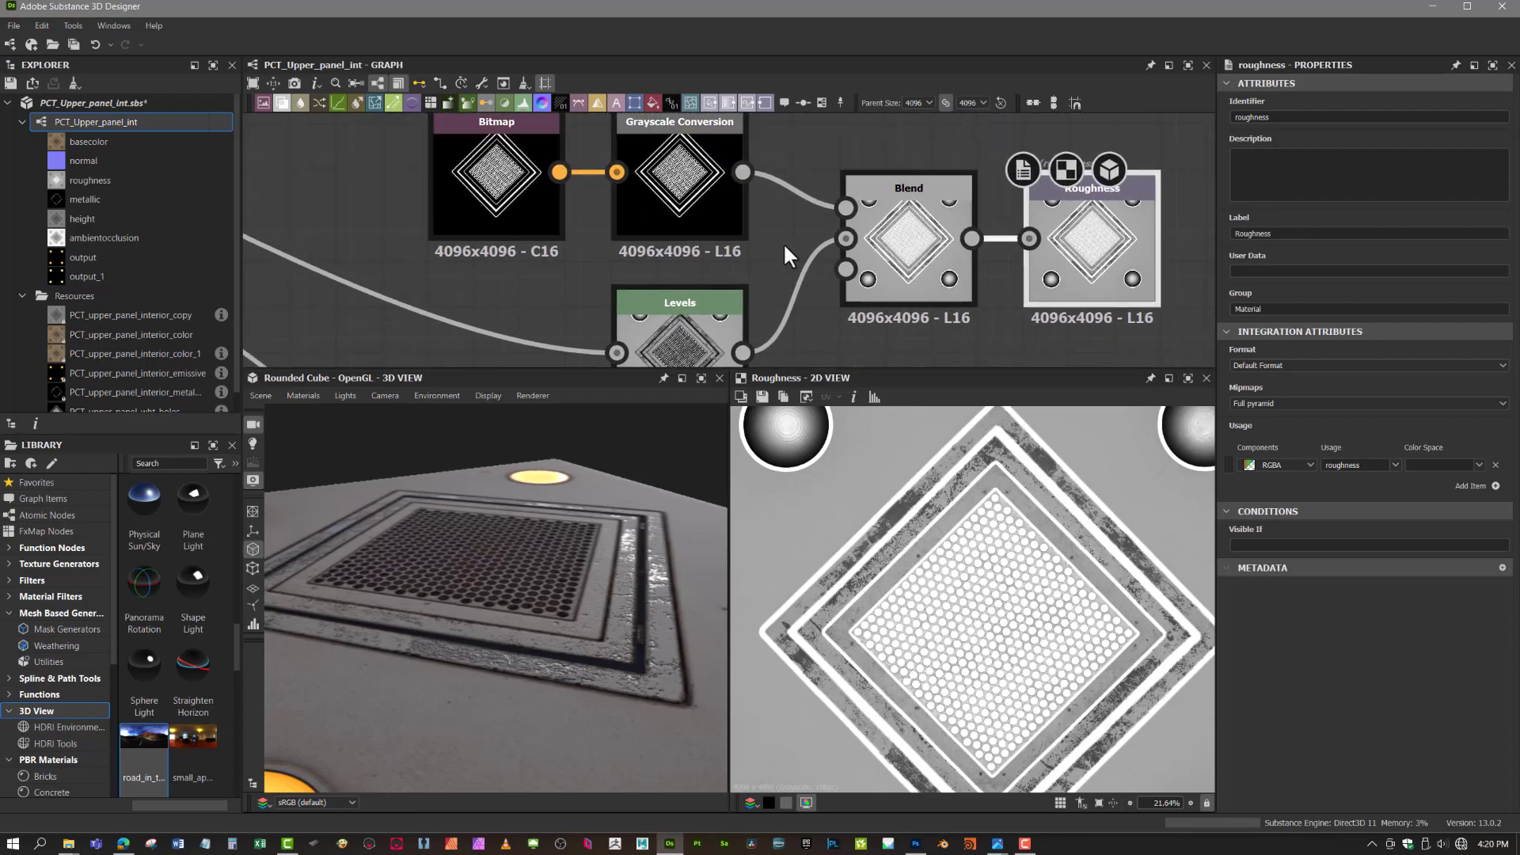
- Show the Metallic output and the Ambient Occlusion output in turn in the 2D view
middle_drag(1110, 328, 1023, 160)
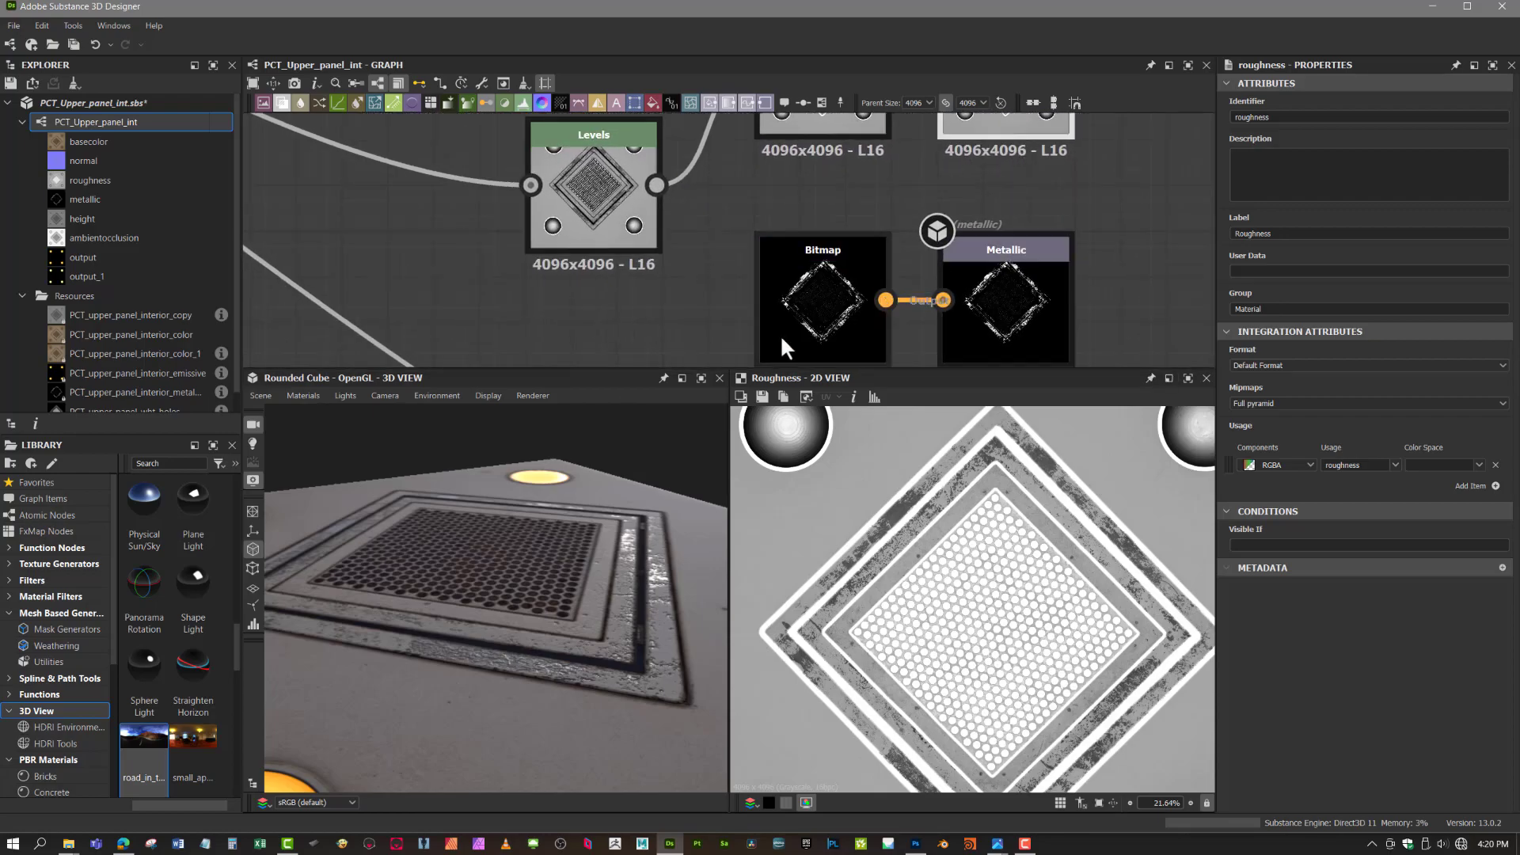
double_click(1017, 298)
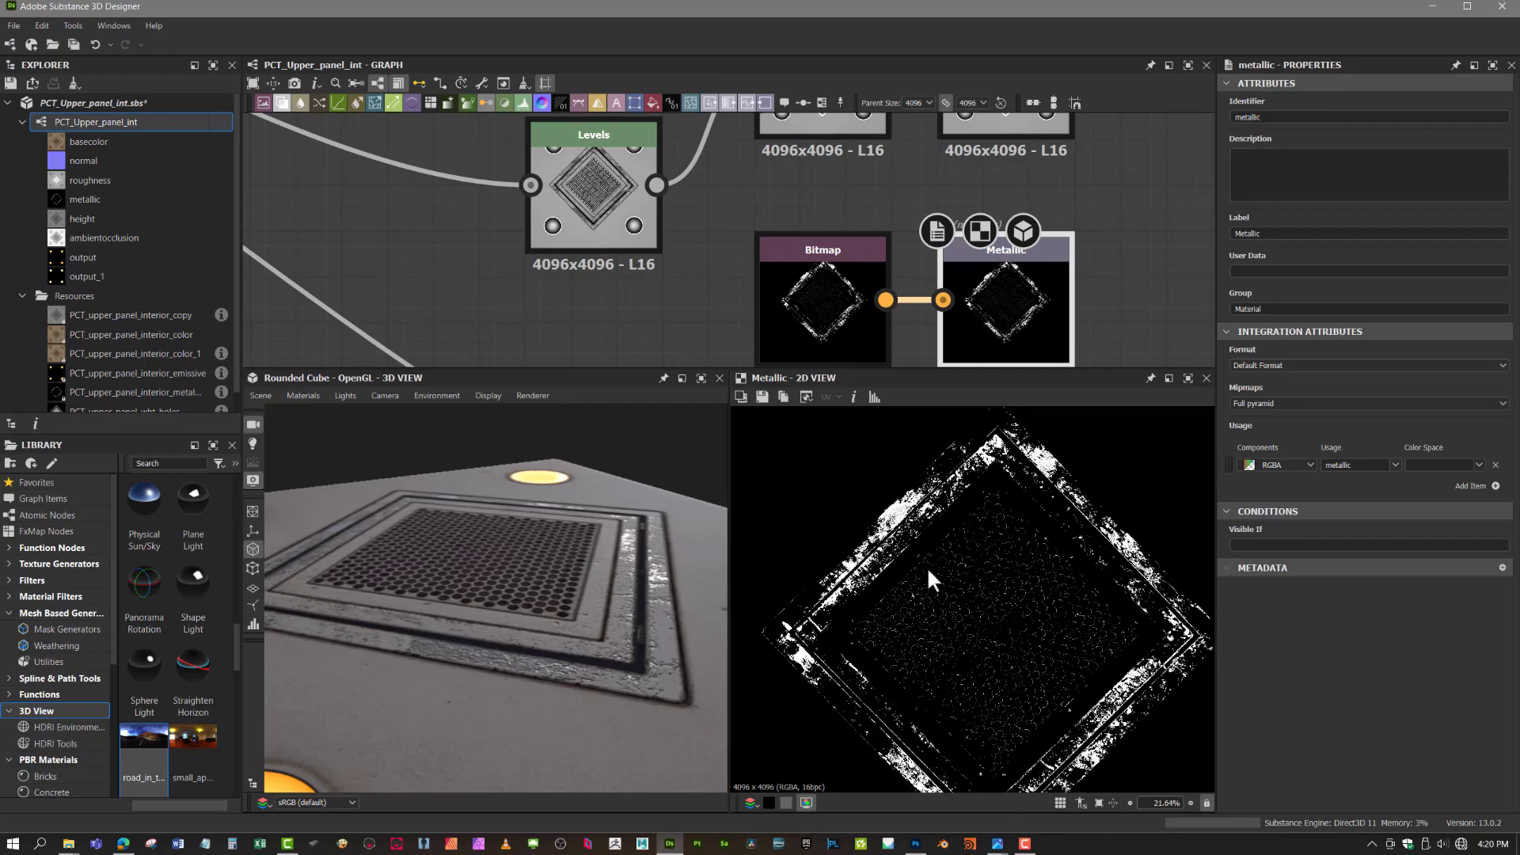
middle_drag(1096, 310, 1072, 166)
middle_drag(1088, 265, 1074, 166)
mouse_move(1091, 242)
middle_down()
mouse_move(1096, 278)
mouse_move(1111, 251)
middle_up()
click(1021, 197)
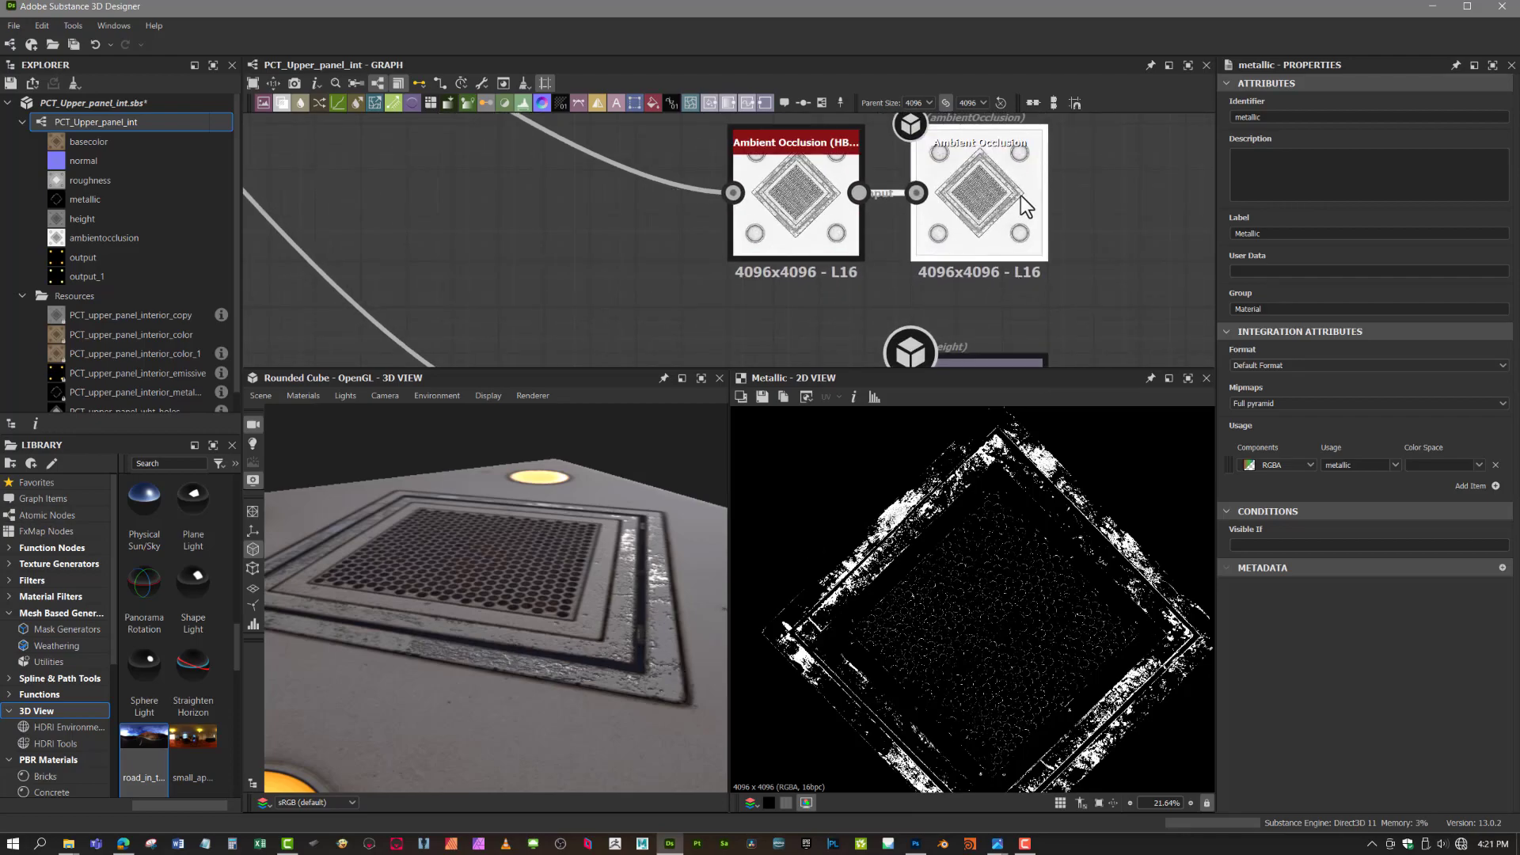
click(1020, 197)
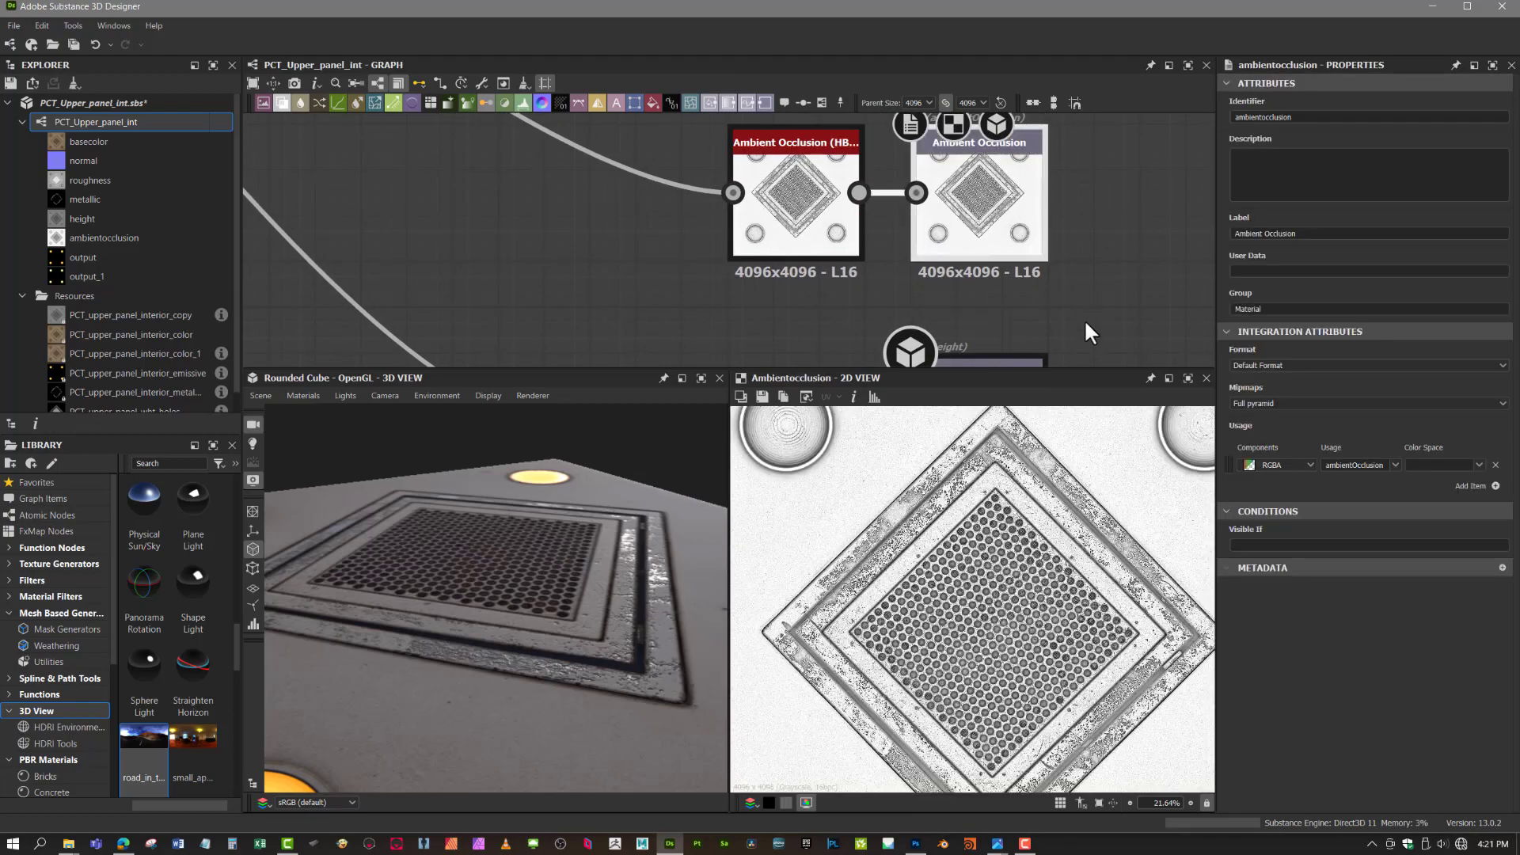
- Follow the graph connections down to the Height output and show its map in the 2D view
scroll(1123, 332, down, 5)
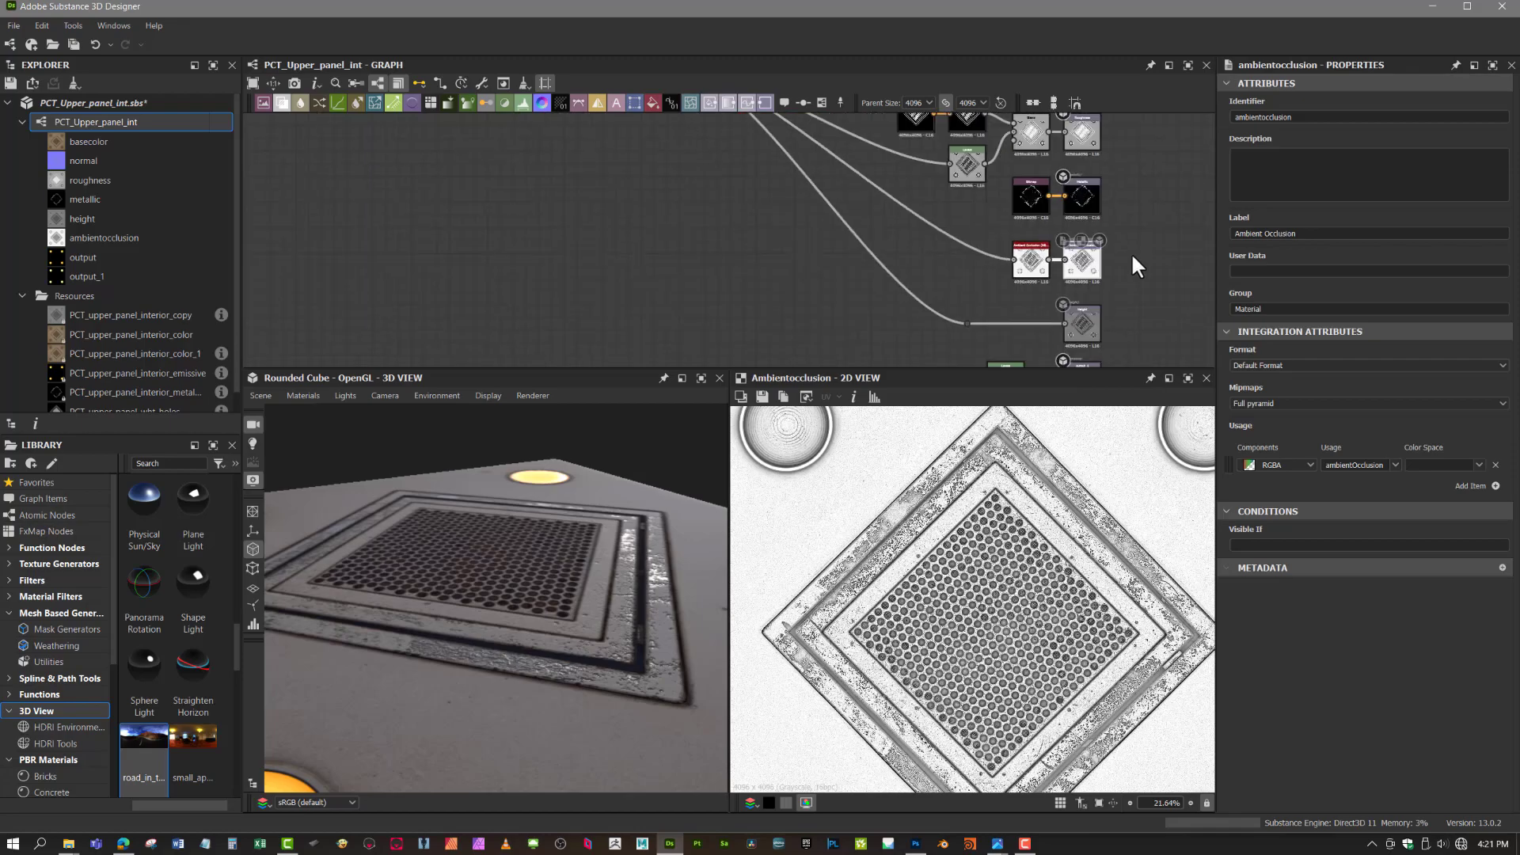
middle_drag(662, 280, 556, 251)
middle_drag(851, 306, 780, 162)
middle_drag(1032, 293, 1095, 343)
scroll(1029, 273, up, 2)
middle_drag(1016, 246, 1092, 321)
mouse_move(1115, 232)
middle_down()
mouse_move(1063, 298)
mouse_move(1063, 159)
mouse_move(1110, 314)
mouse_move(1107, 254)
middle_up()
scroll(1090, 255, down, 1)
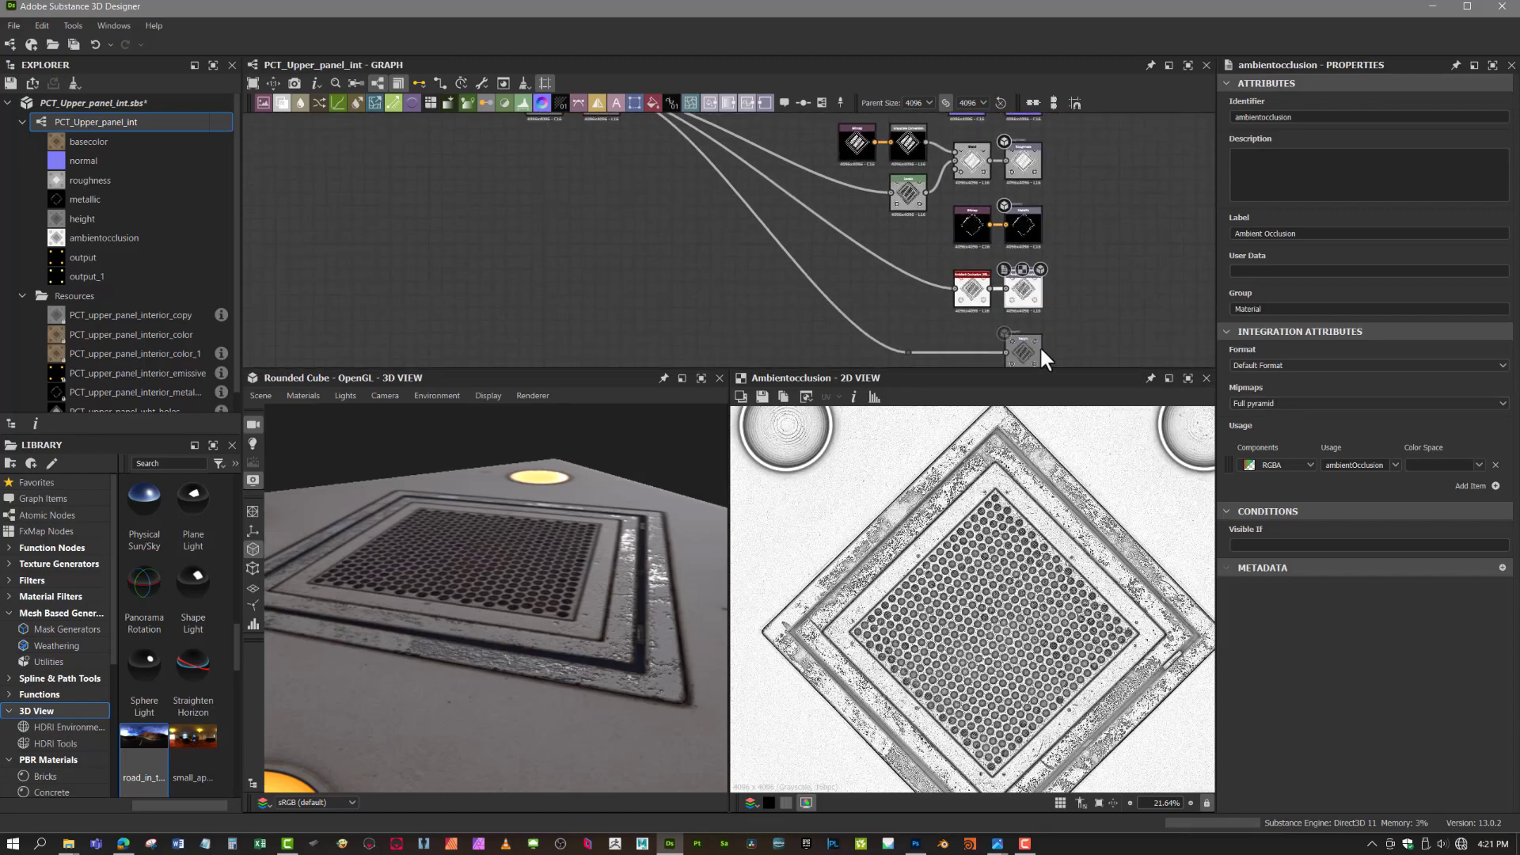
scroll(1039, 346, up, 6)
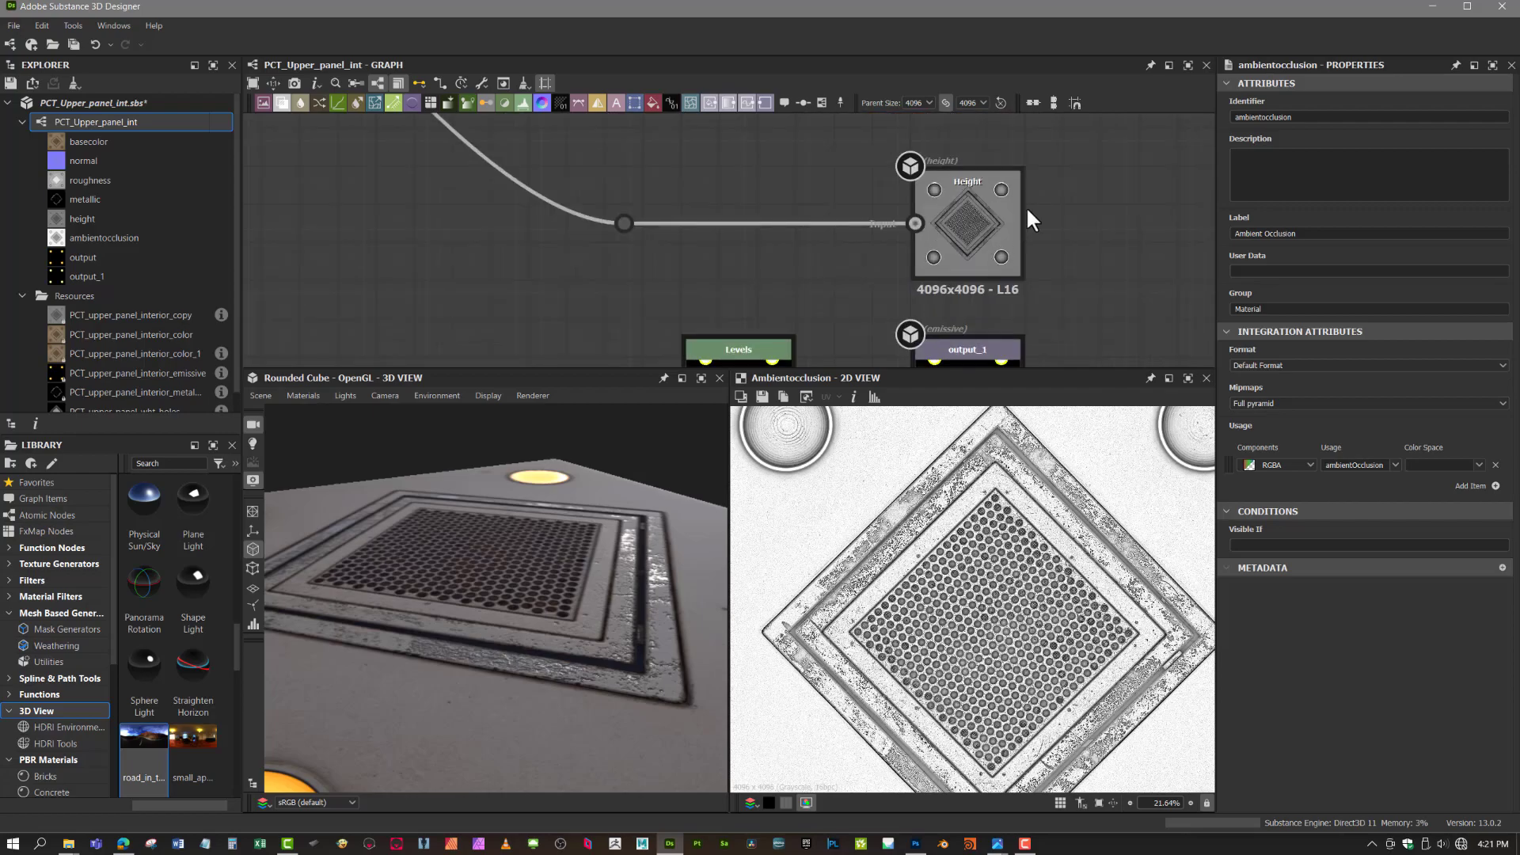
scroll(967, 230, up, 4)
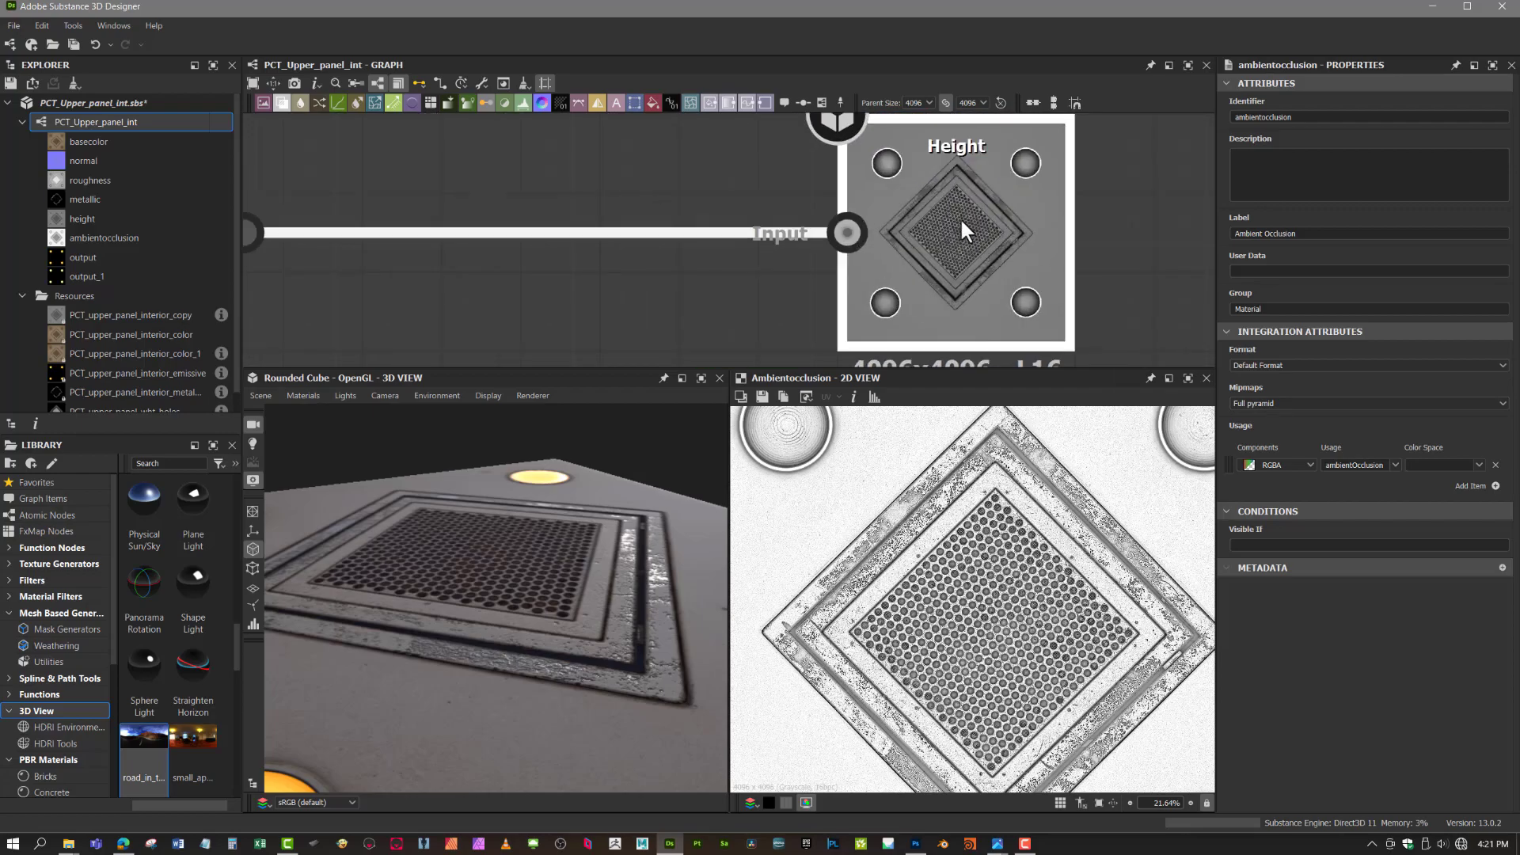
double_click(966, 230)
- Examine the emissive output branch and trace the graph back to the grayscale source bitmap
scroll(1043, 619, down, 2)
middle_drag(1090, 343, 1143, 107)
scroll(1101, 195, down, 2)
scroll(1132, 224, down, 1)
mouse_move(1123, 228)
middle_down()
mouse_move(1139, 225)
mouse_move(1118, 257)
middle_up()
middle_drag(1163, 210, 1106, 167)
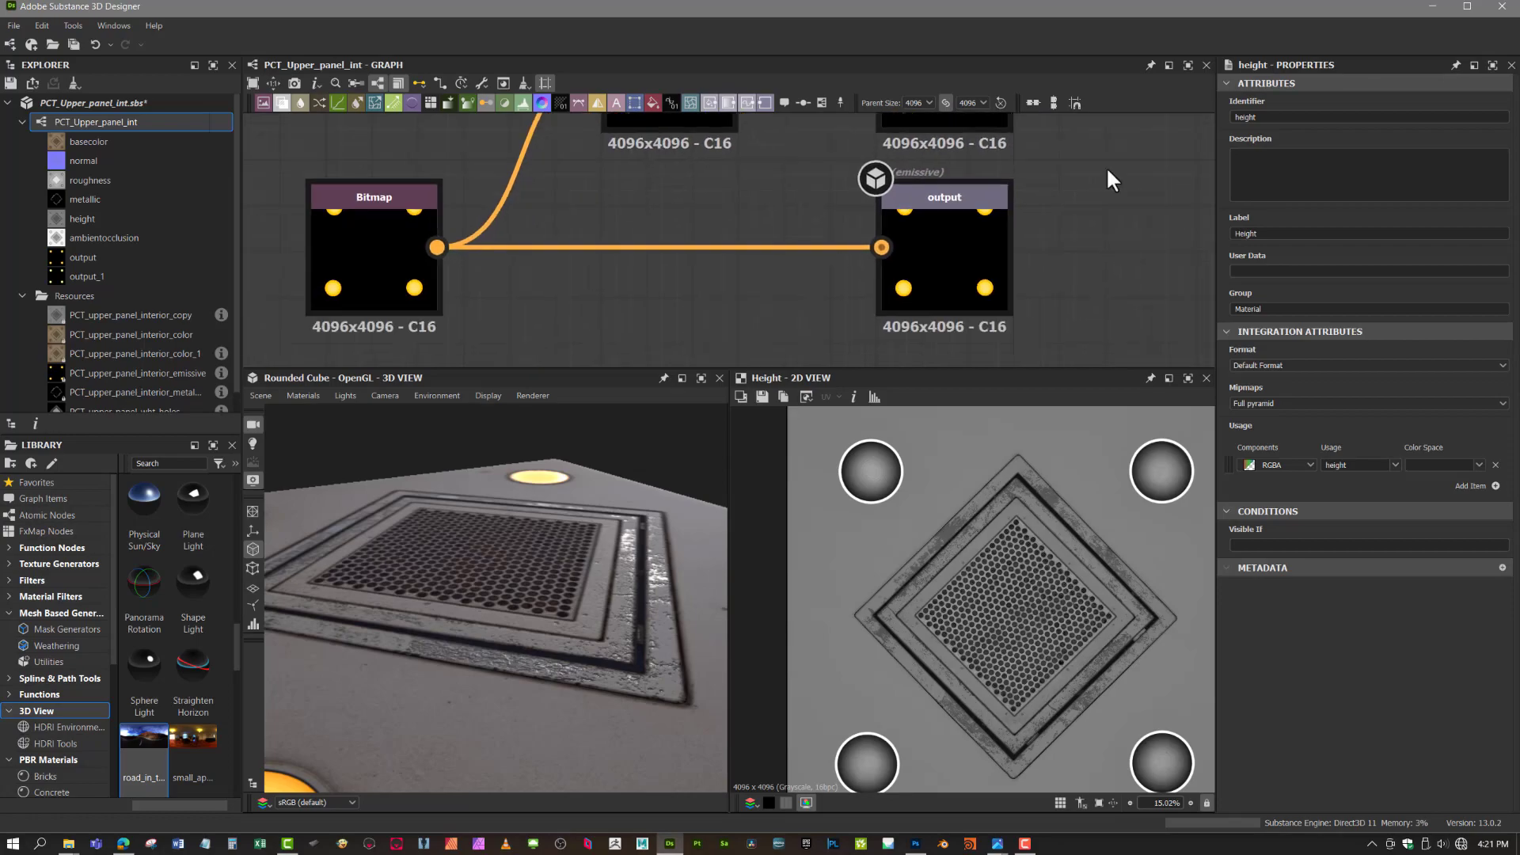
middle_drag(1061, 217, 1087, 312)
scroll(1063, 266, down, 3)
middle_drag(1055, 220, 1028, 263)
drag(803, 259, 822, 261)
scroll(1032, 224, down, 5)
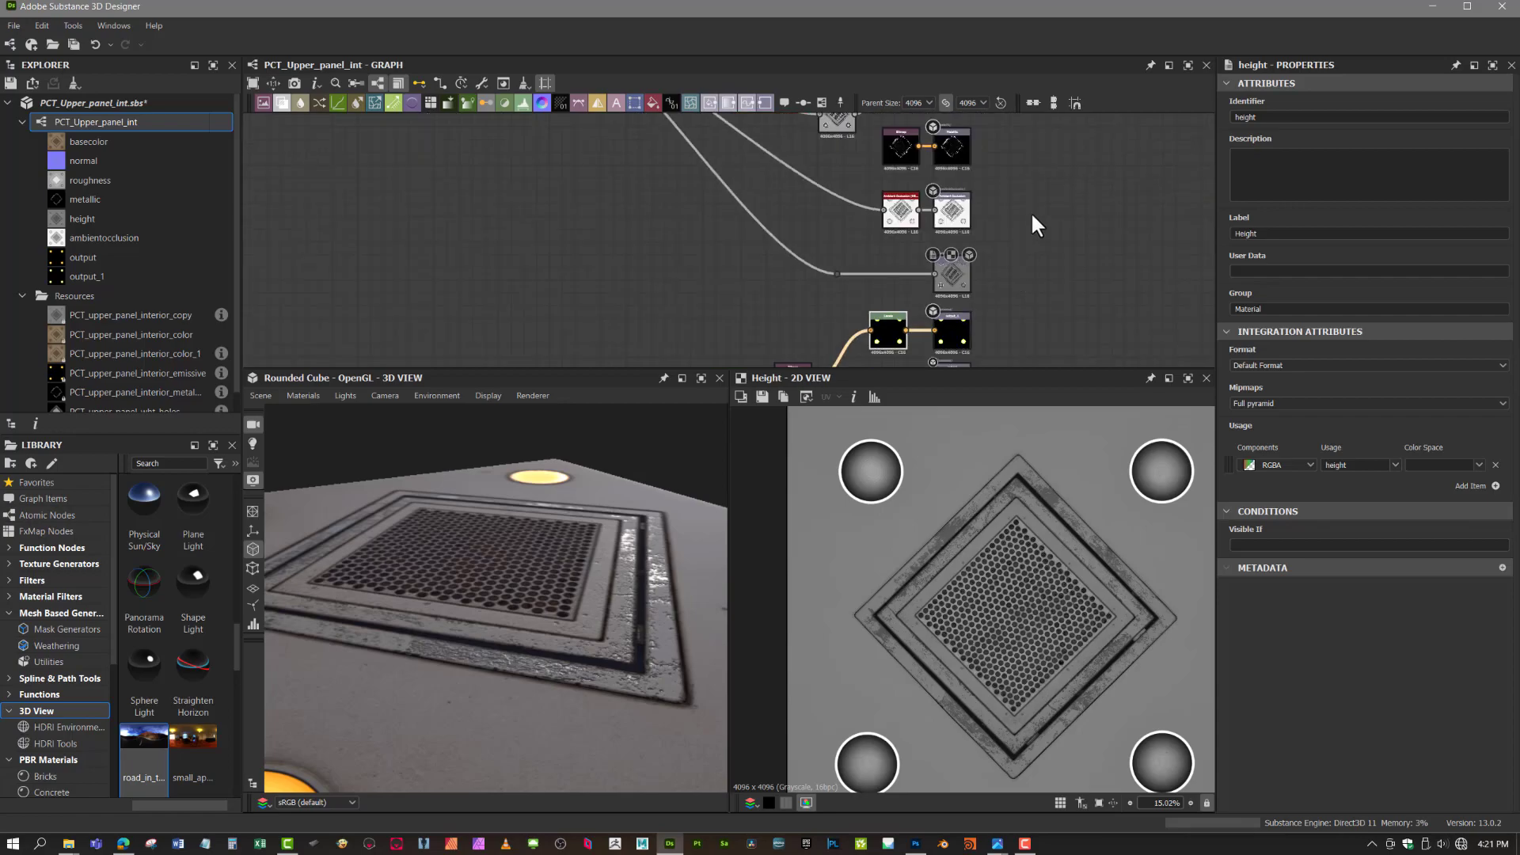
middle_drag(497, 215, 510, 272)
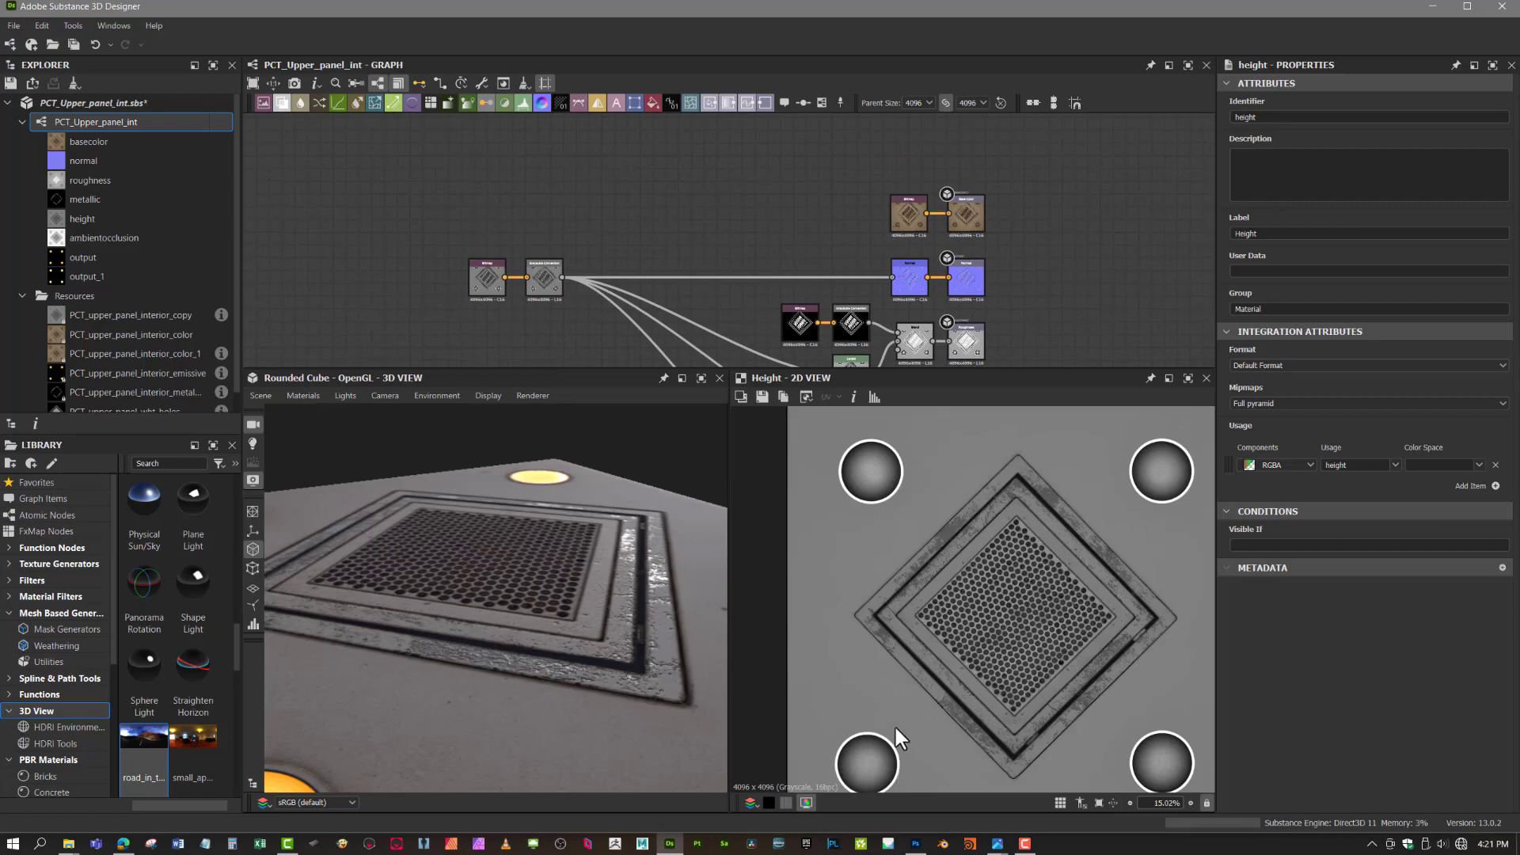
- Switch to Photoshop and hide the height/normal layer group
click(916, 843)
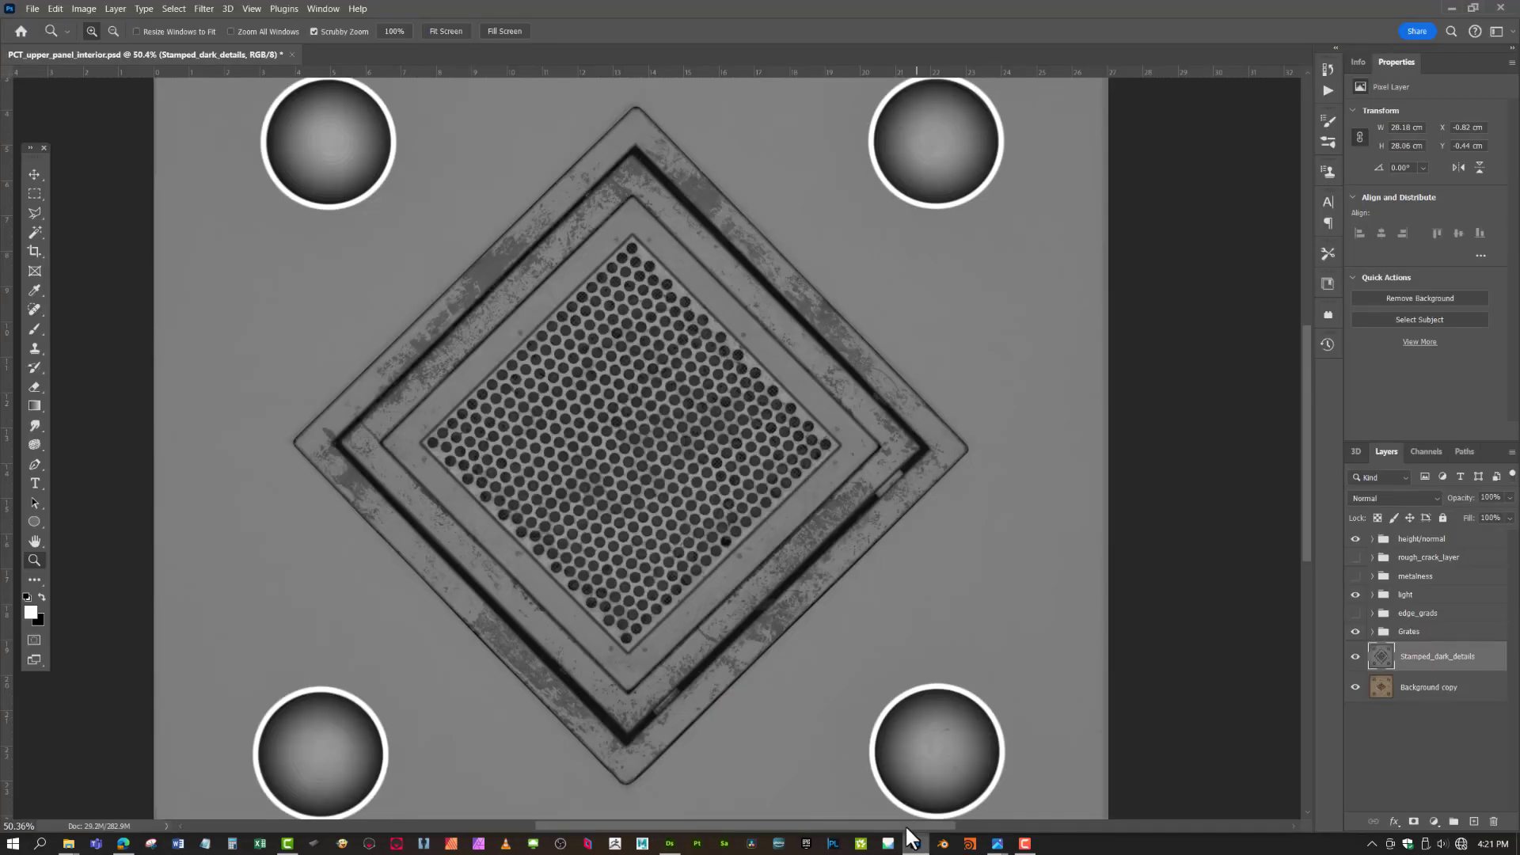
click(1355, 539)
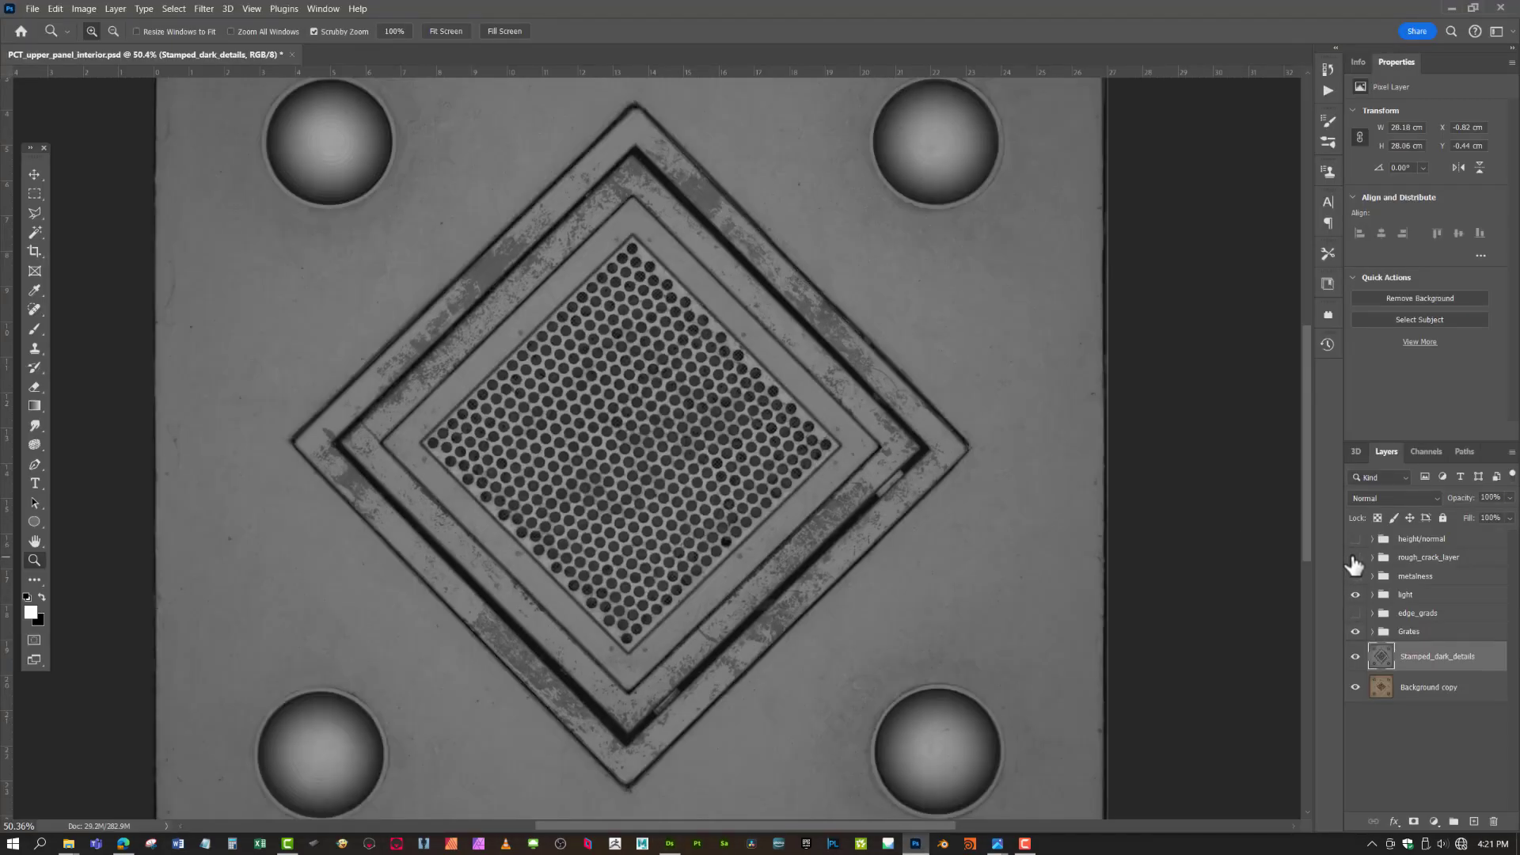
- Show the rough_crack_layer and metalness groups one after the other, hiding each again after viewing its mask
click(1357, 594)
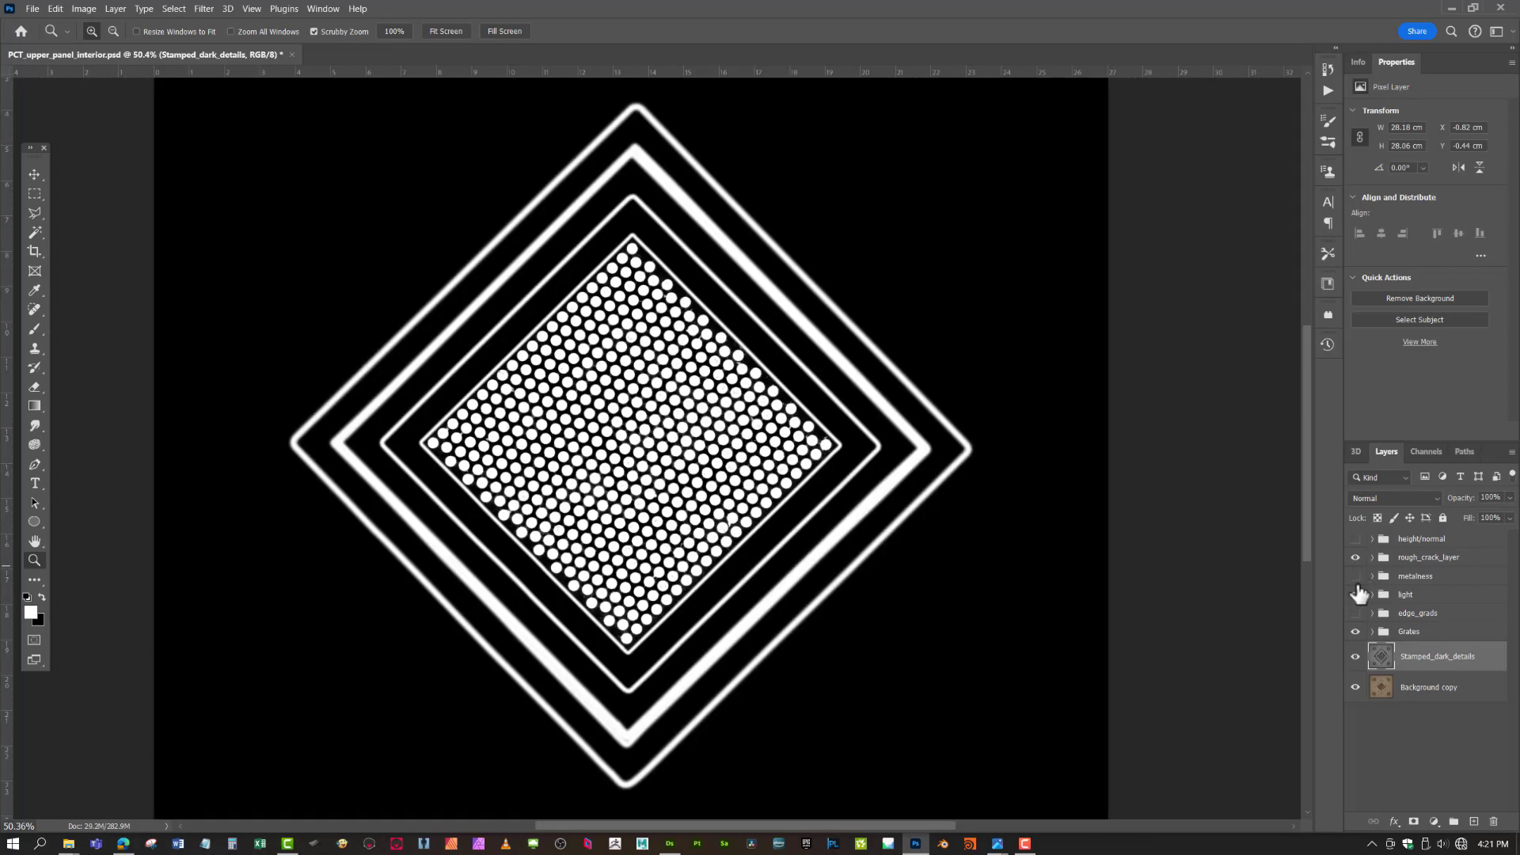
click(1356, 557)
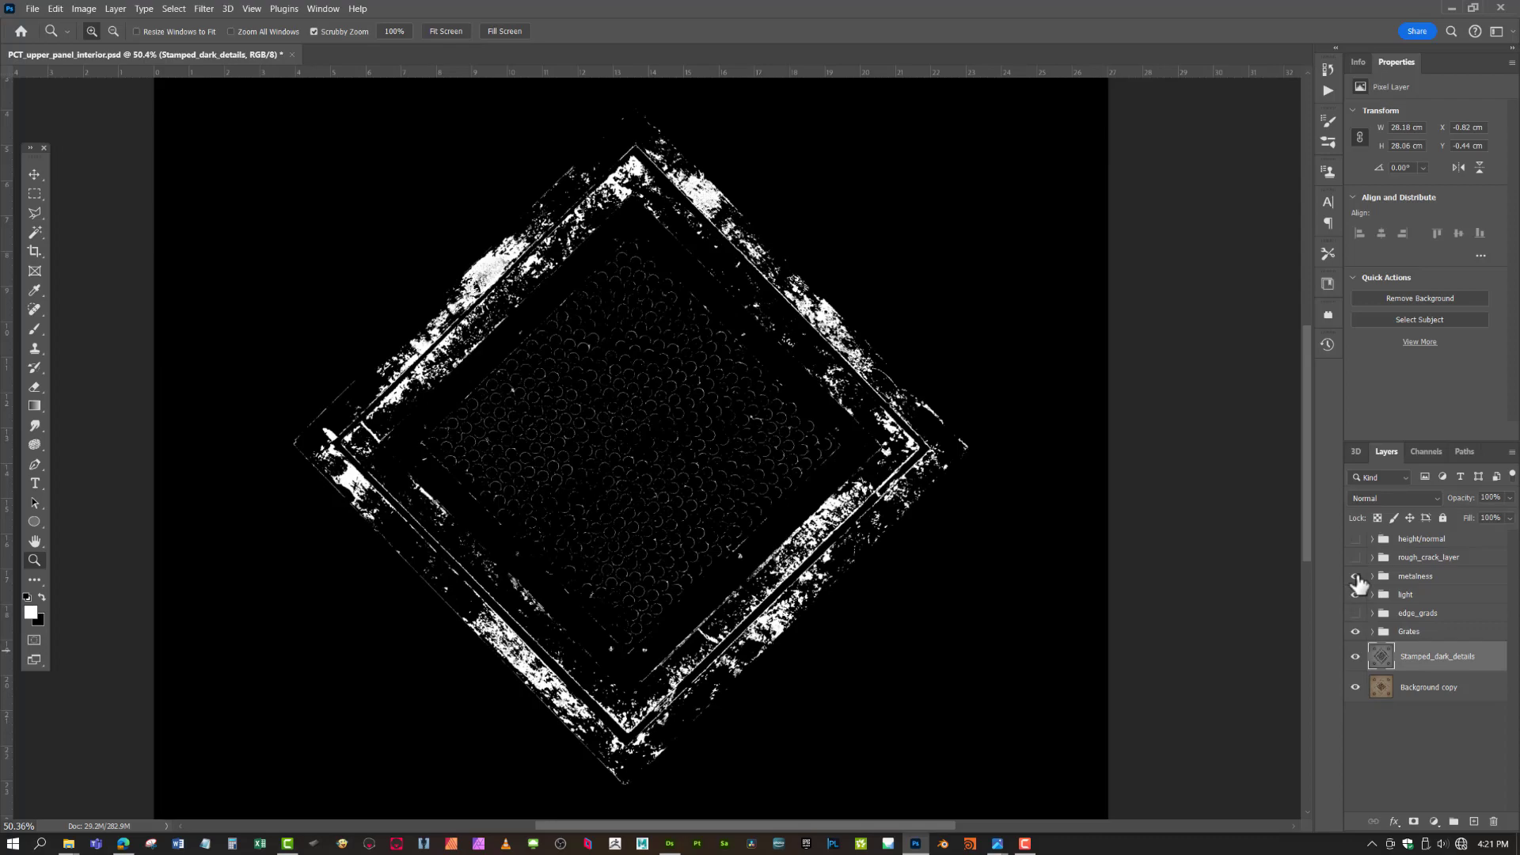
click(1356, 575)
click(1356, 595)
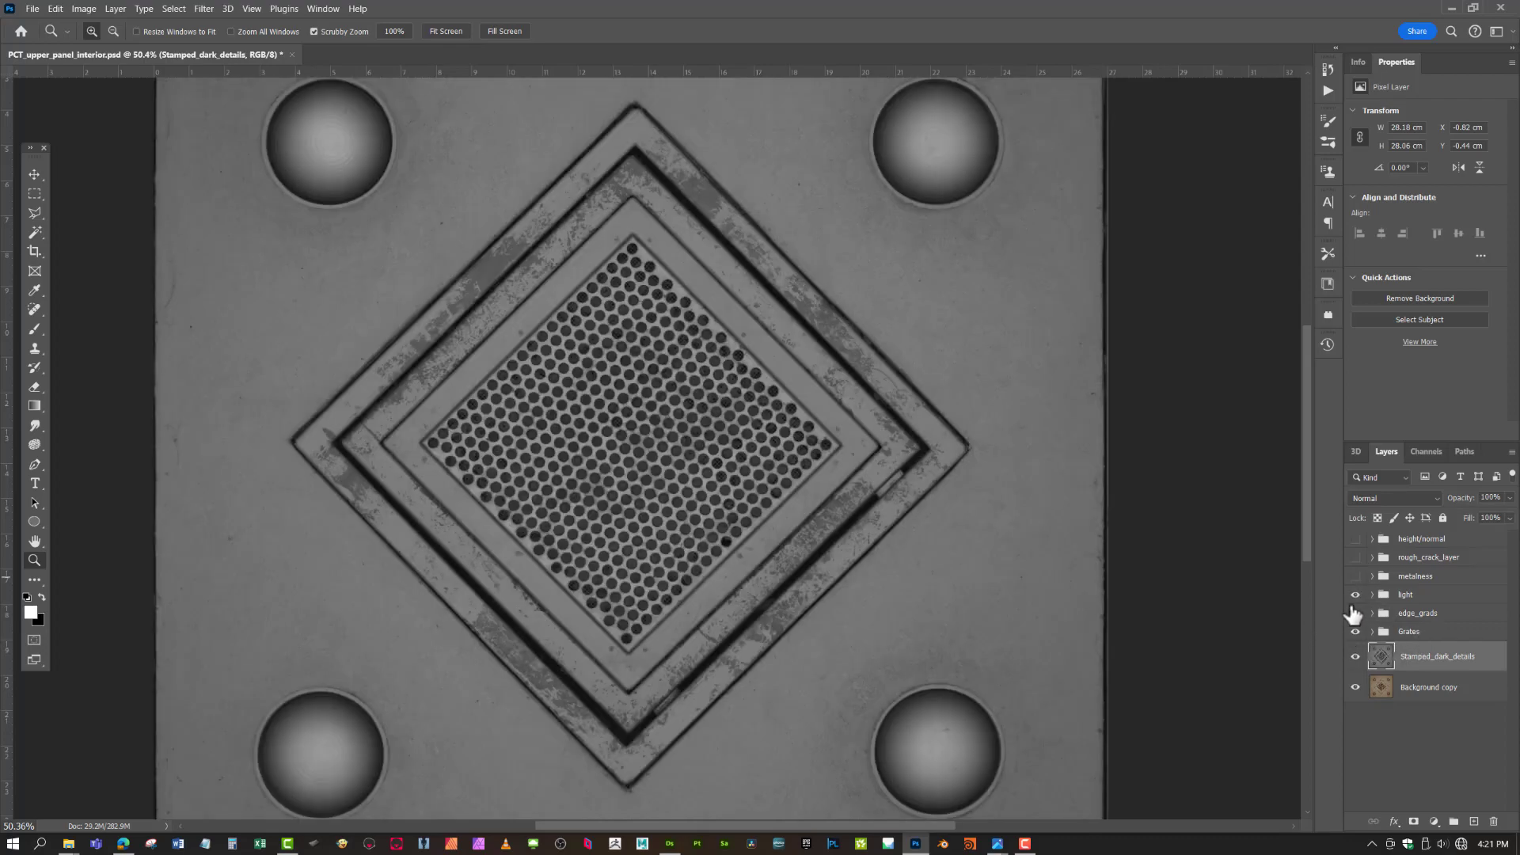
- Review the edge_grads, light and Grates groups, and hide all three to expose the Stamped_dark_details layer
click(1356, 631)
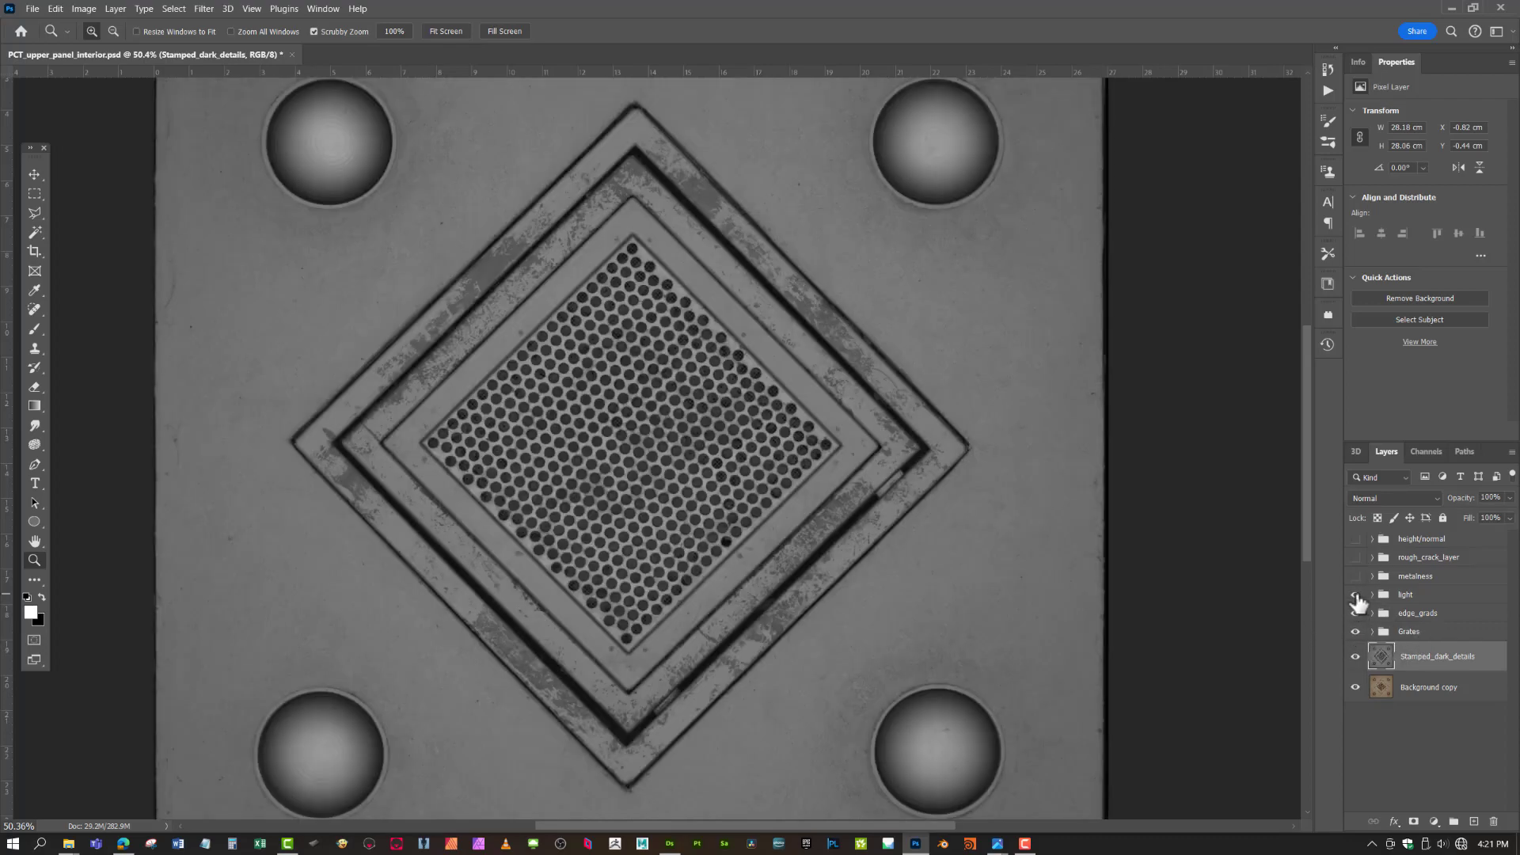
click(1356, 595)
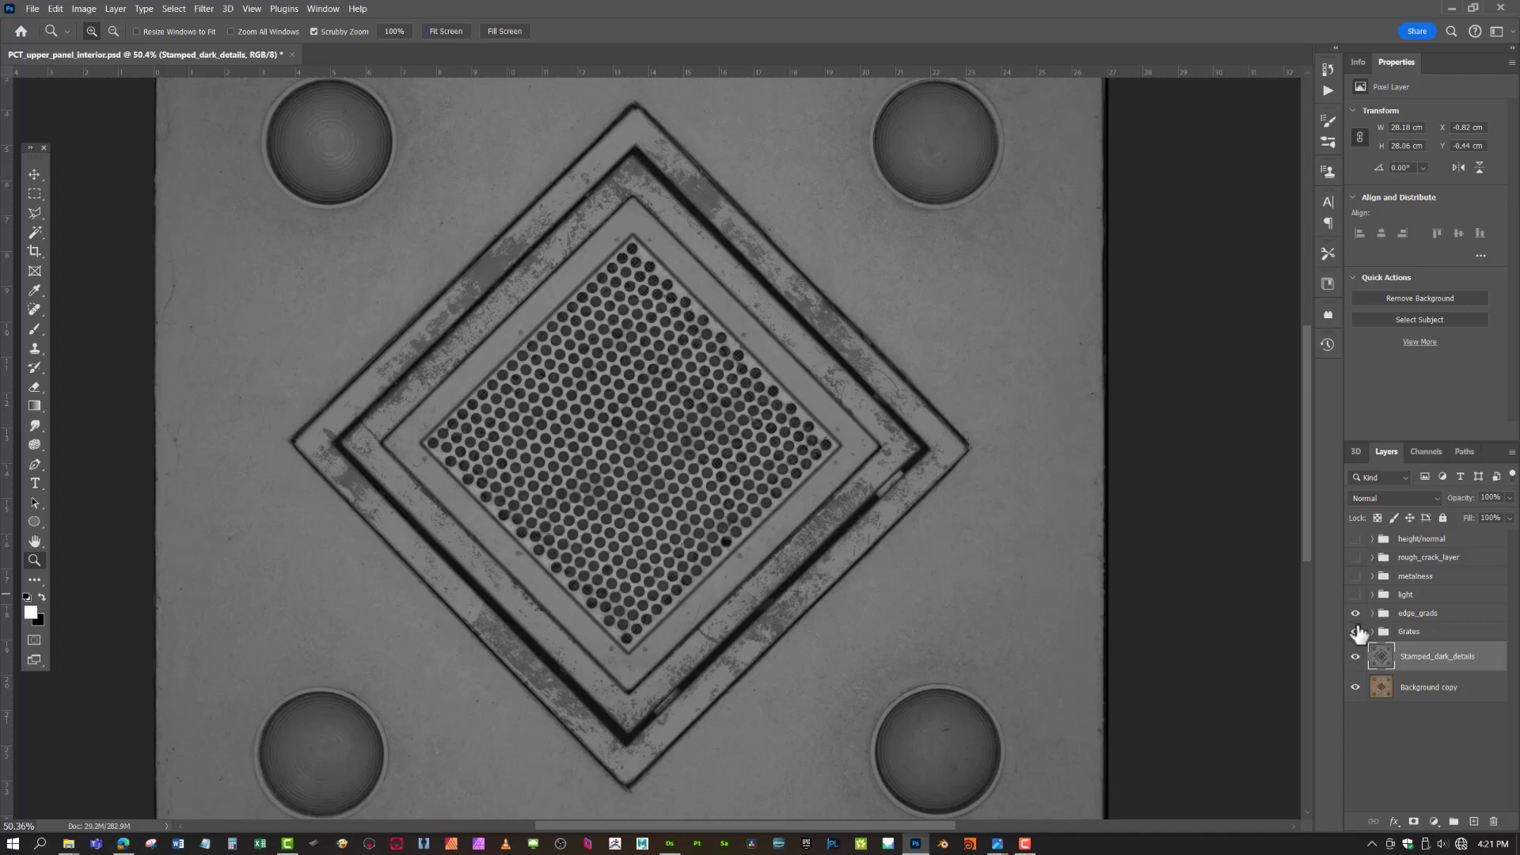
click(1356, 631)
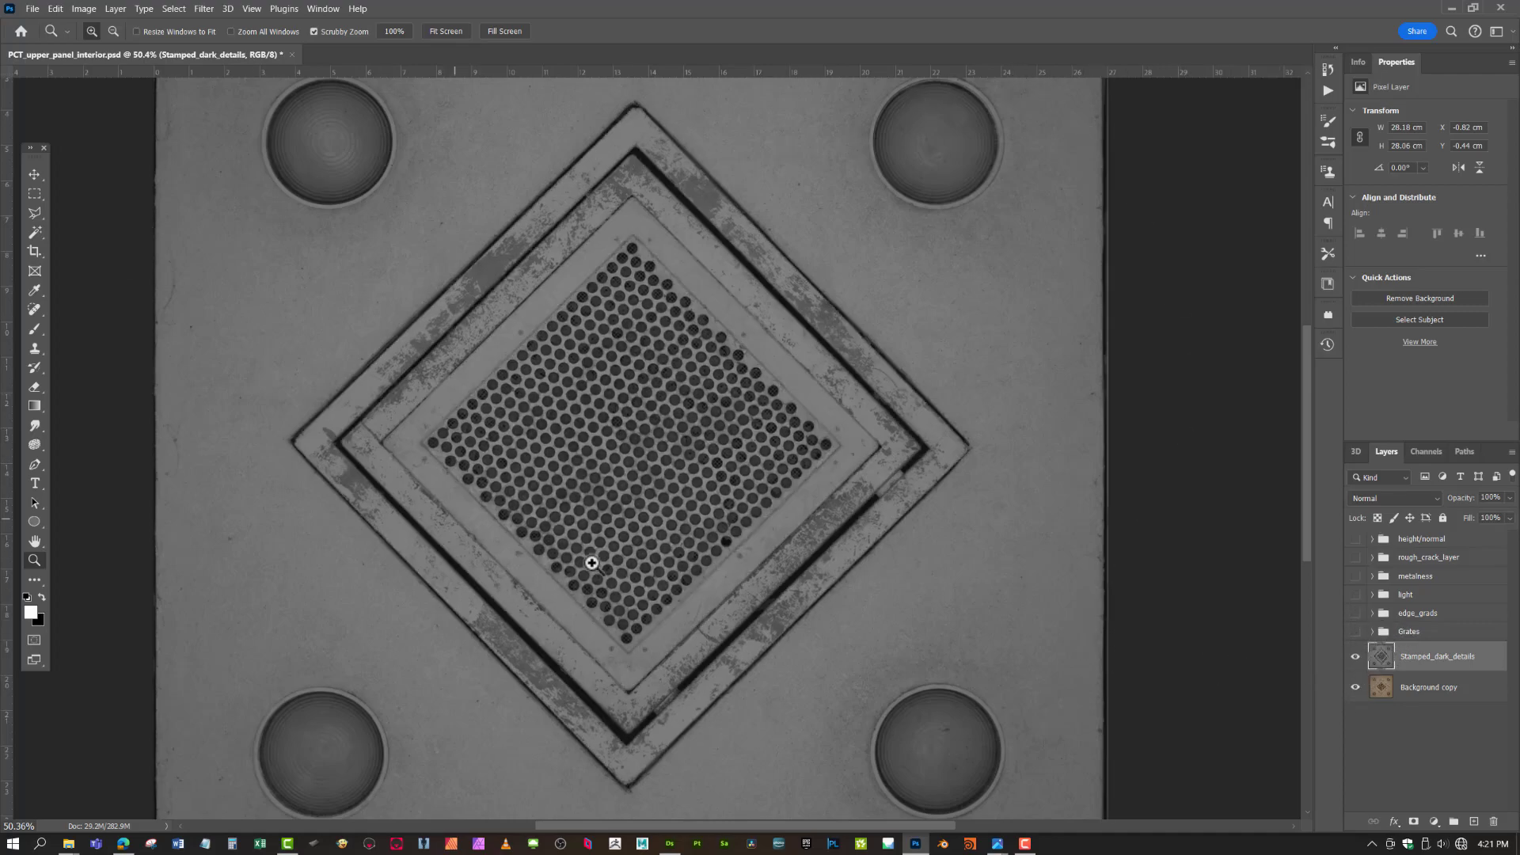
drag(878, 538, 857, 529)
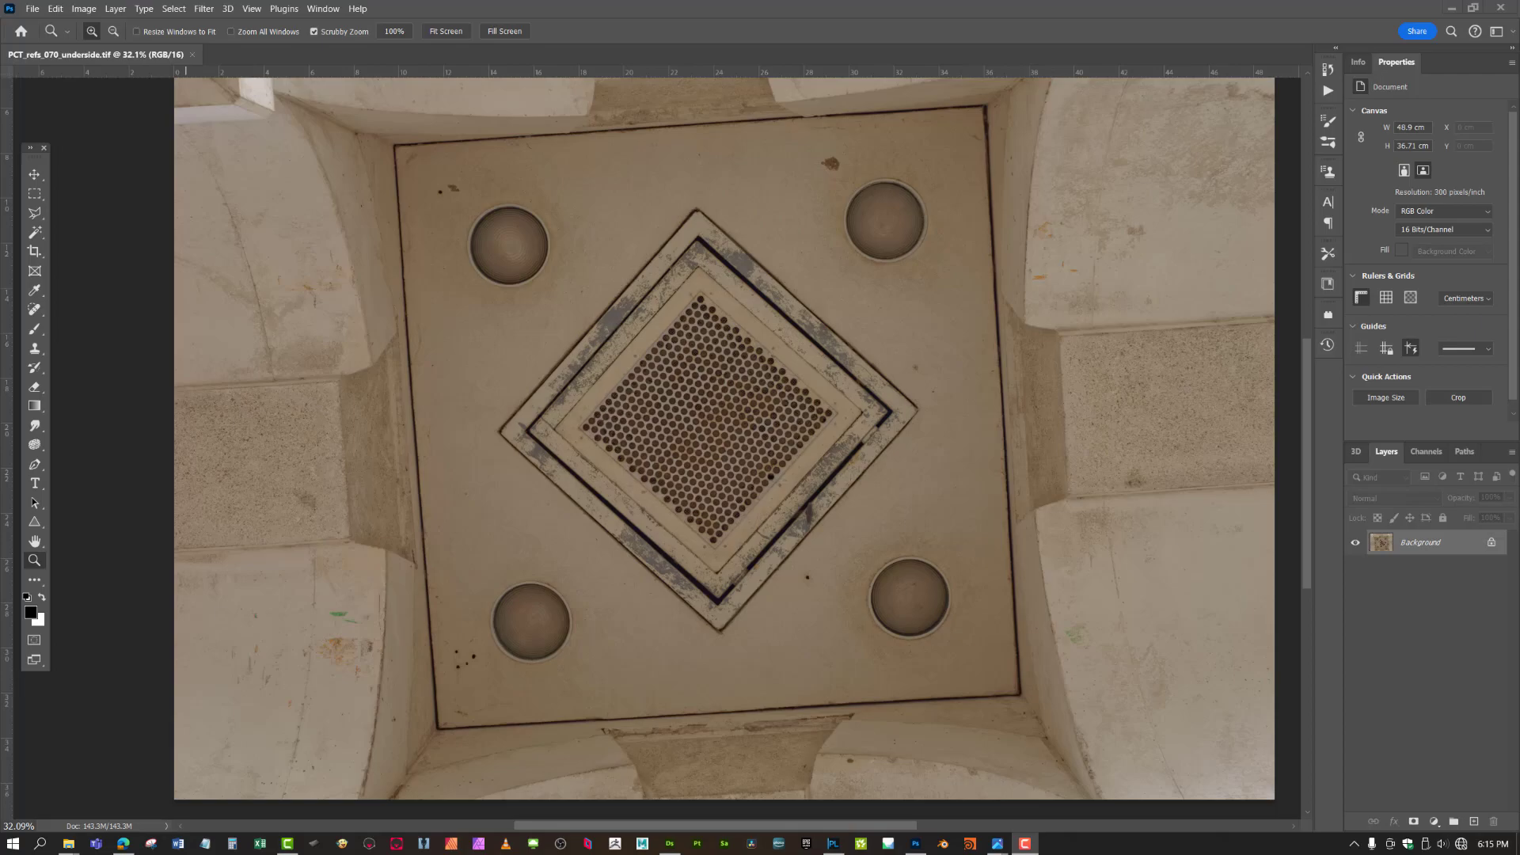
- Close PCT_refs_070_underside.tif and reopen it in Photoshop from its File Explorer folder
drag(1519, 89, 1446, 122)
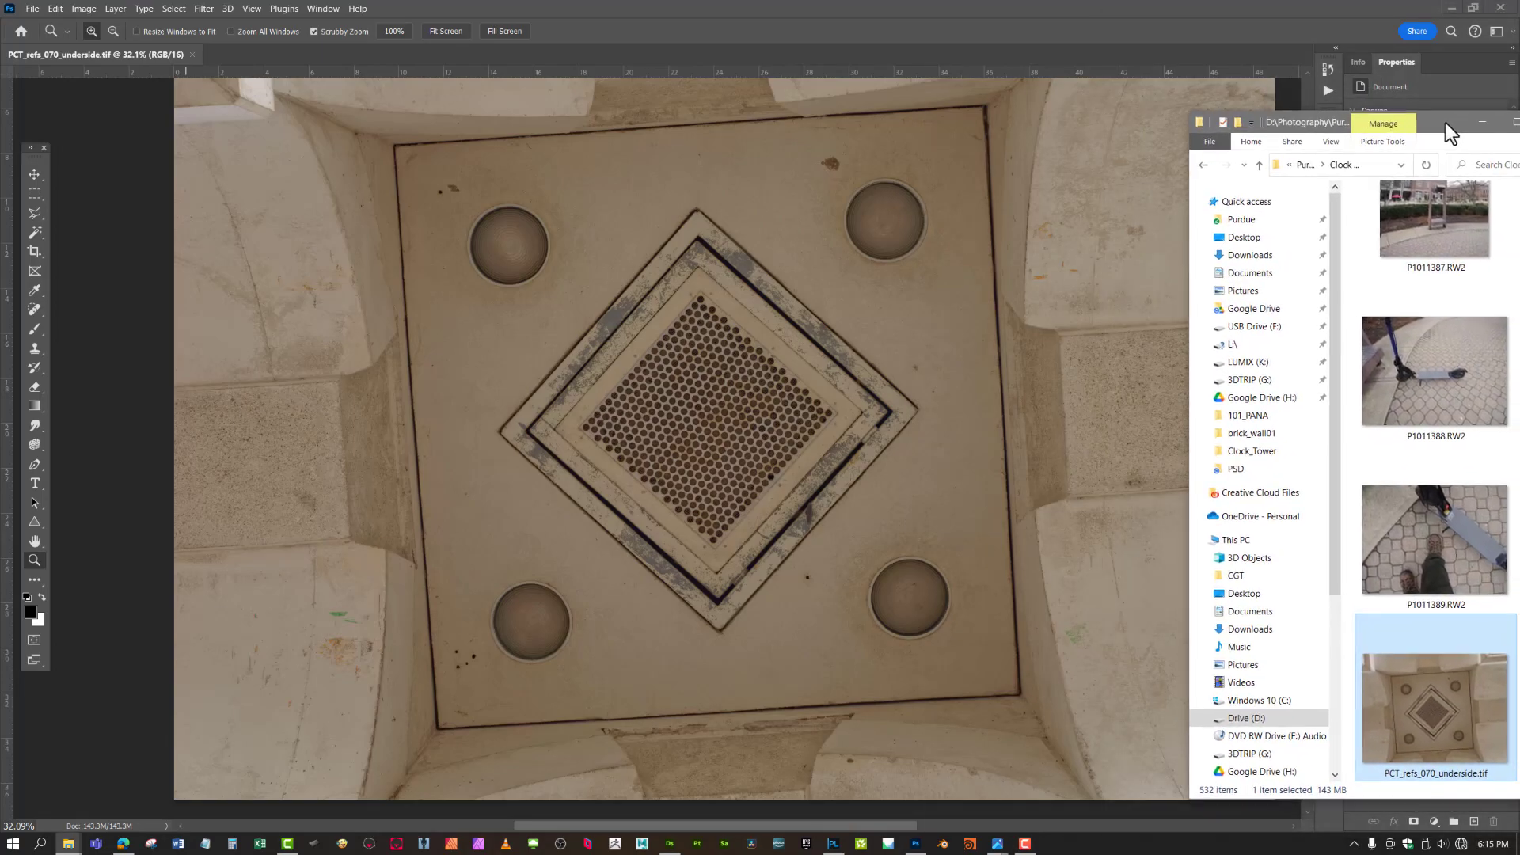
click(191, 53)
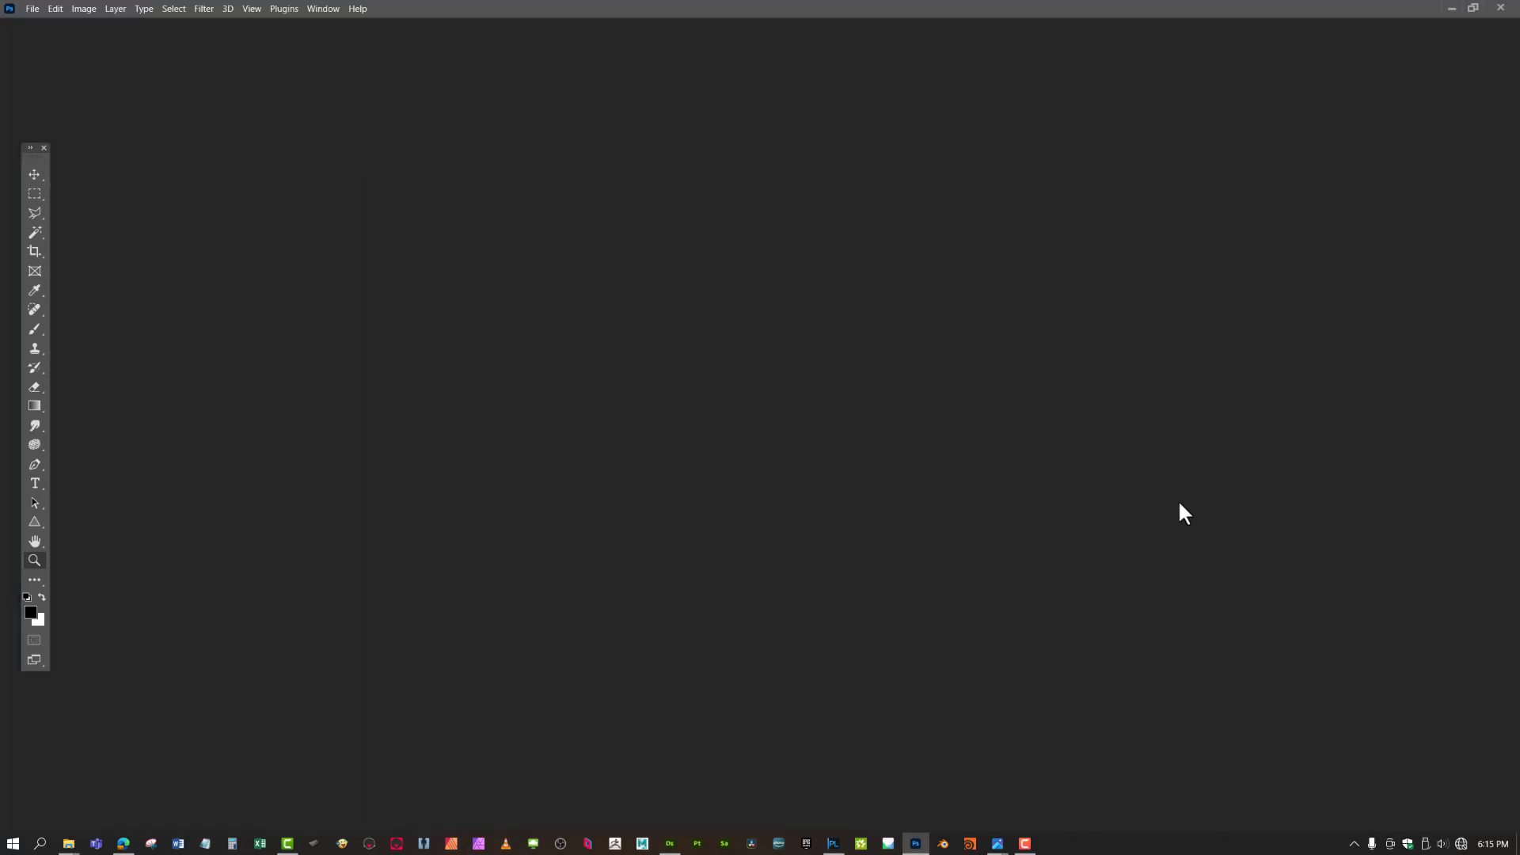
key(alt+Tab)
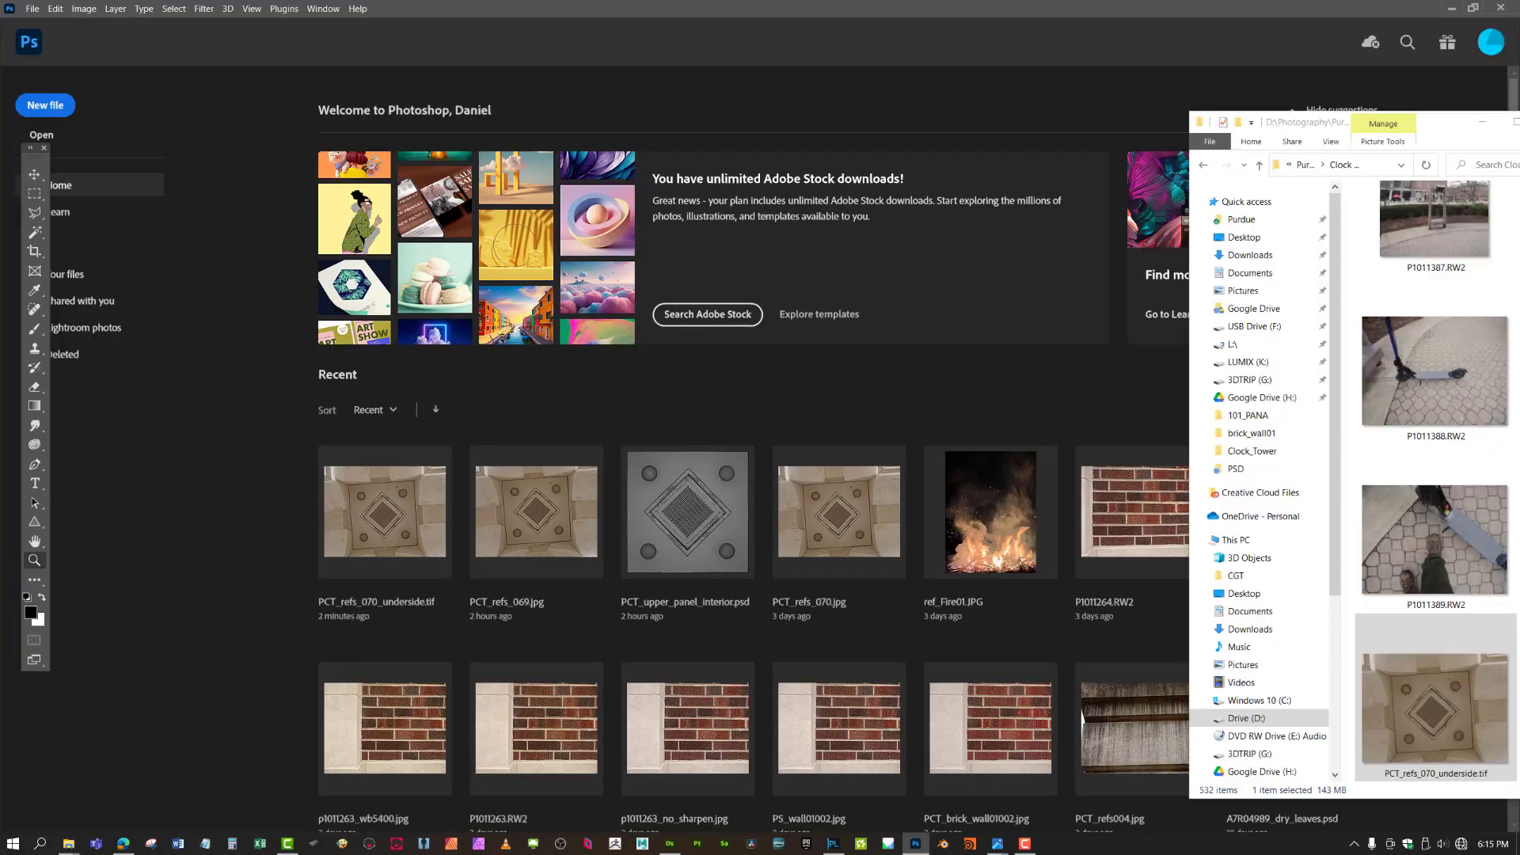
drag(1434, 738, 842, 45)
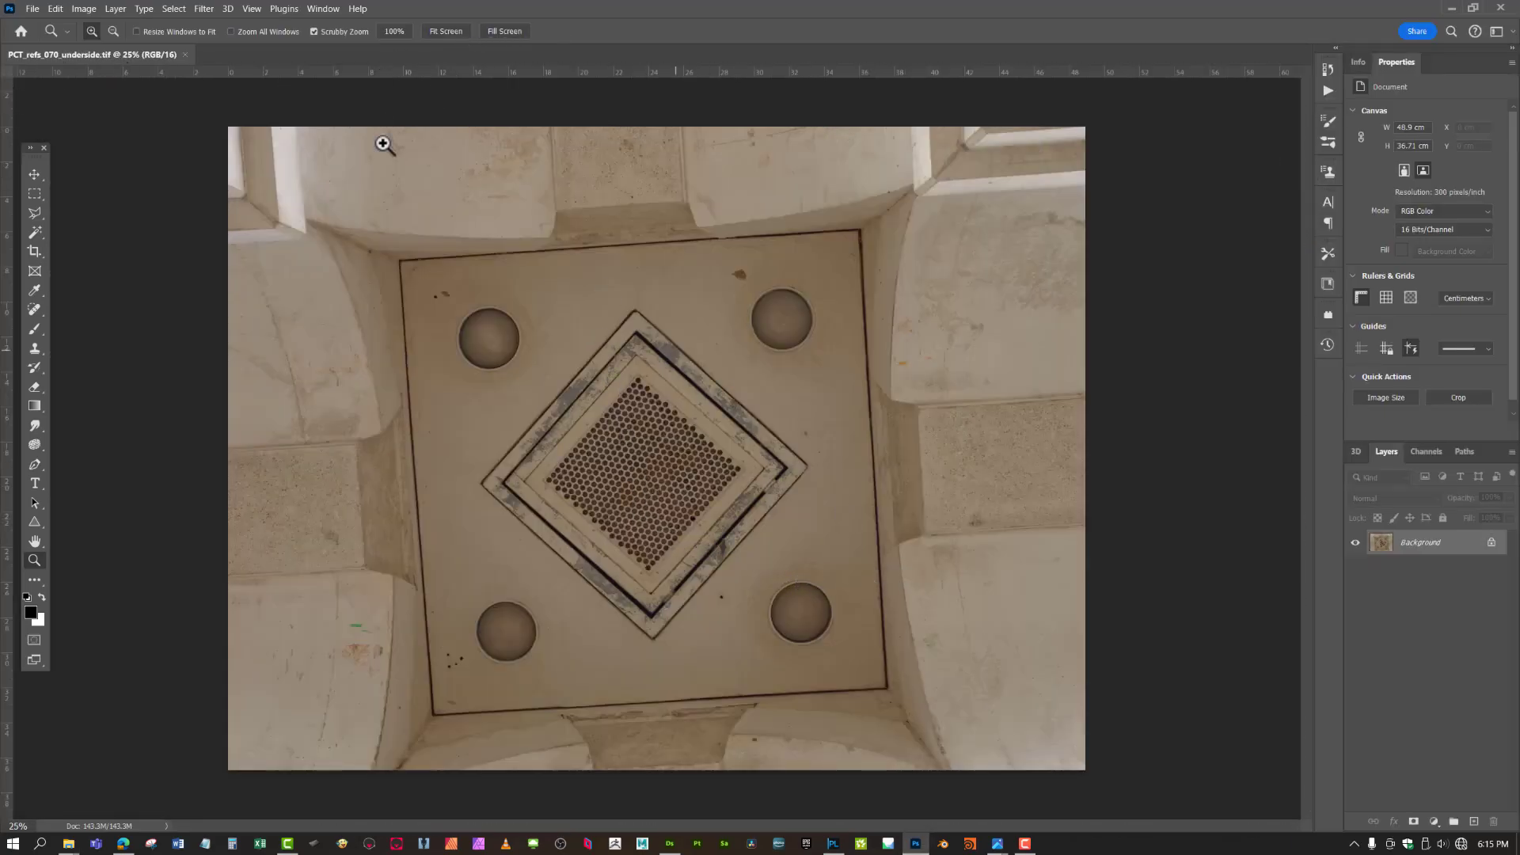
- Check the reference photo's colour mode and bit depth without changing them
click(84, 9)
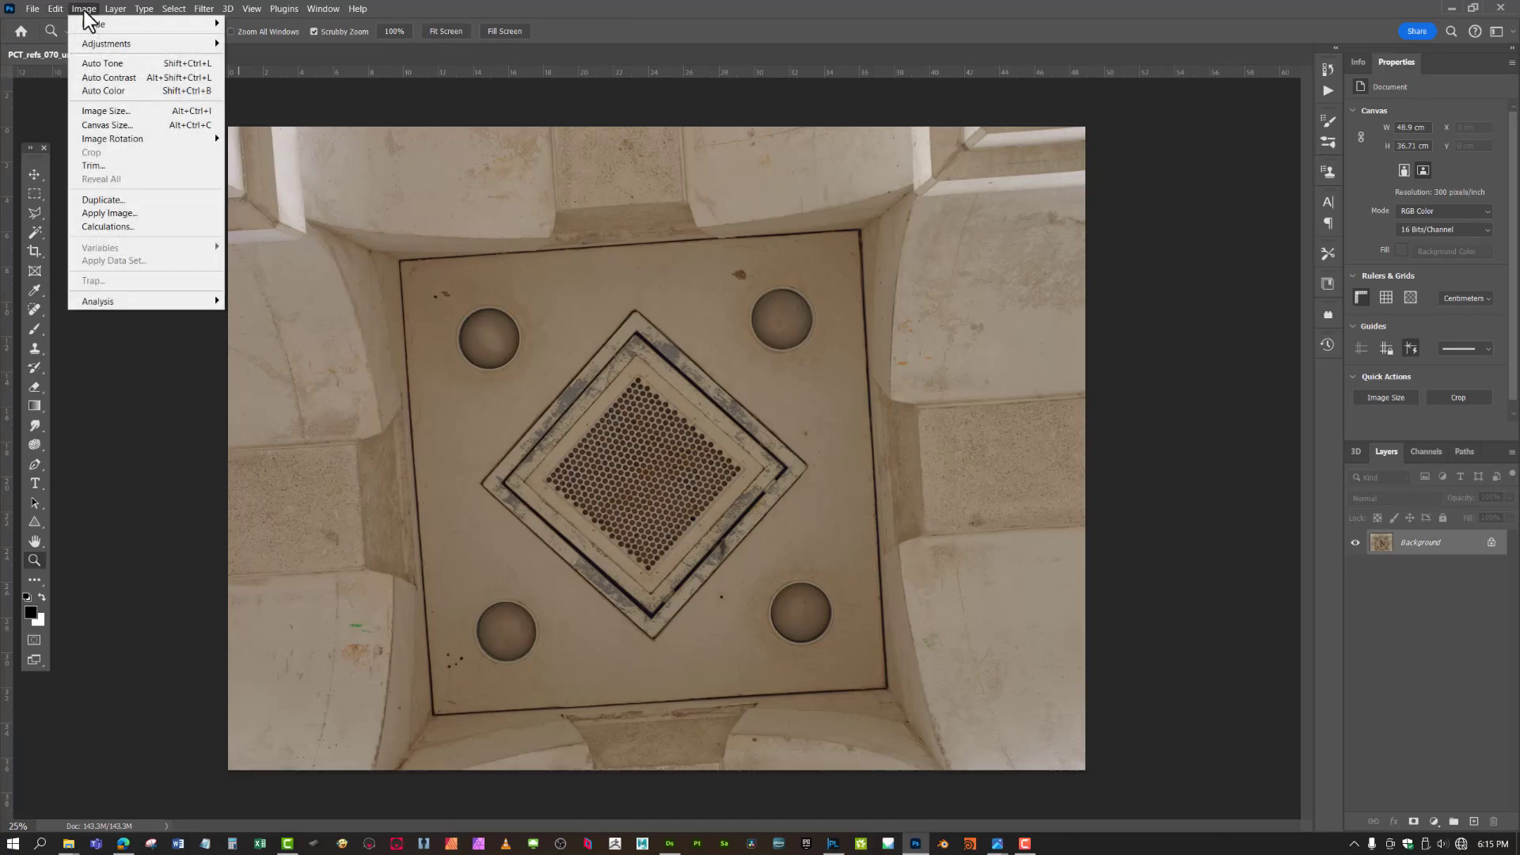
mouse_move(91, 24)
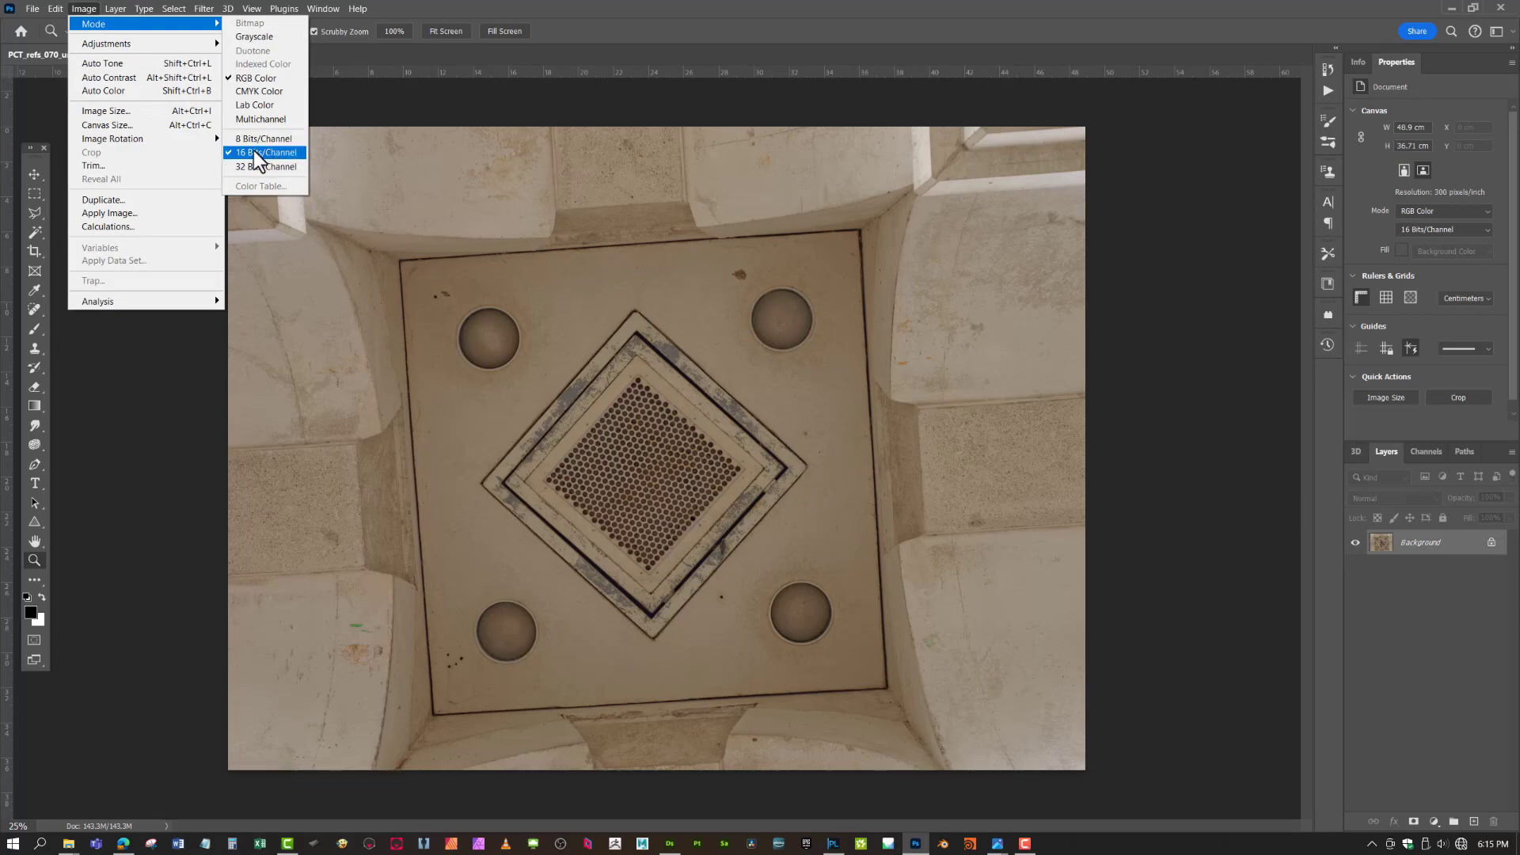
click(617, 6)
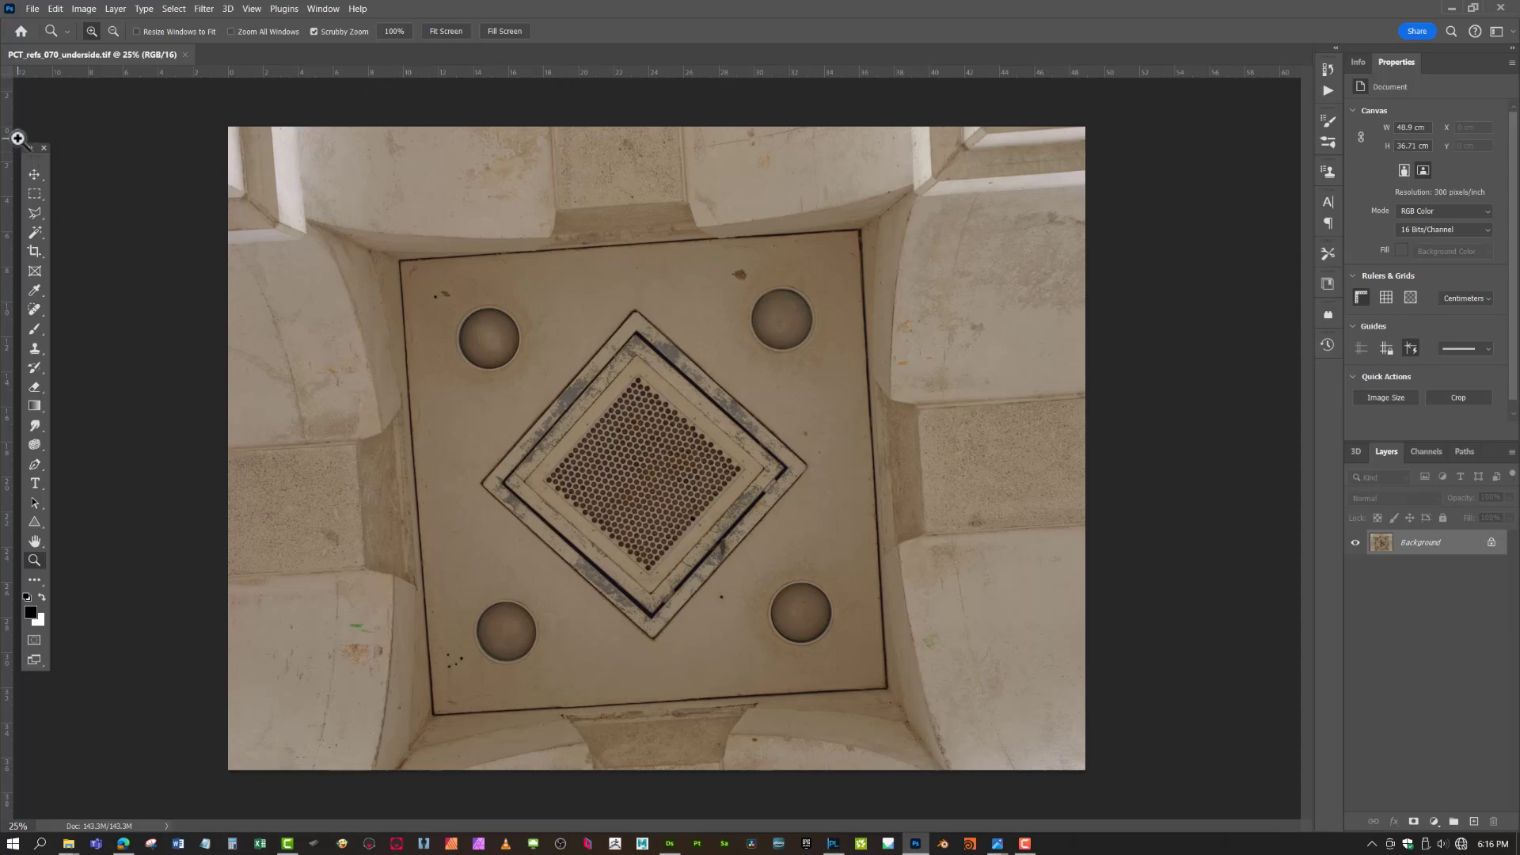
- Hide the document rulers and show them again to demonstrate the toggle
key(ctrl+r)
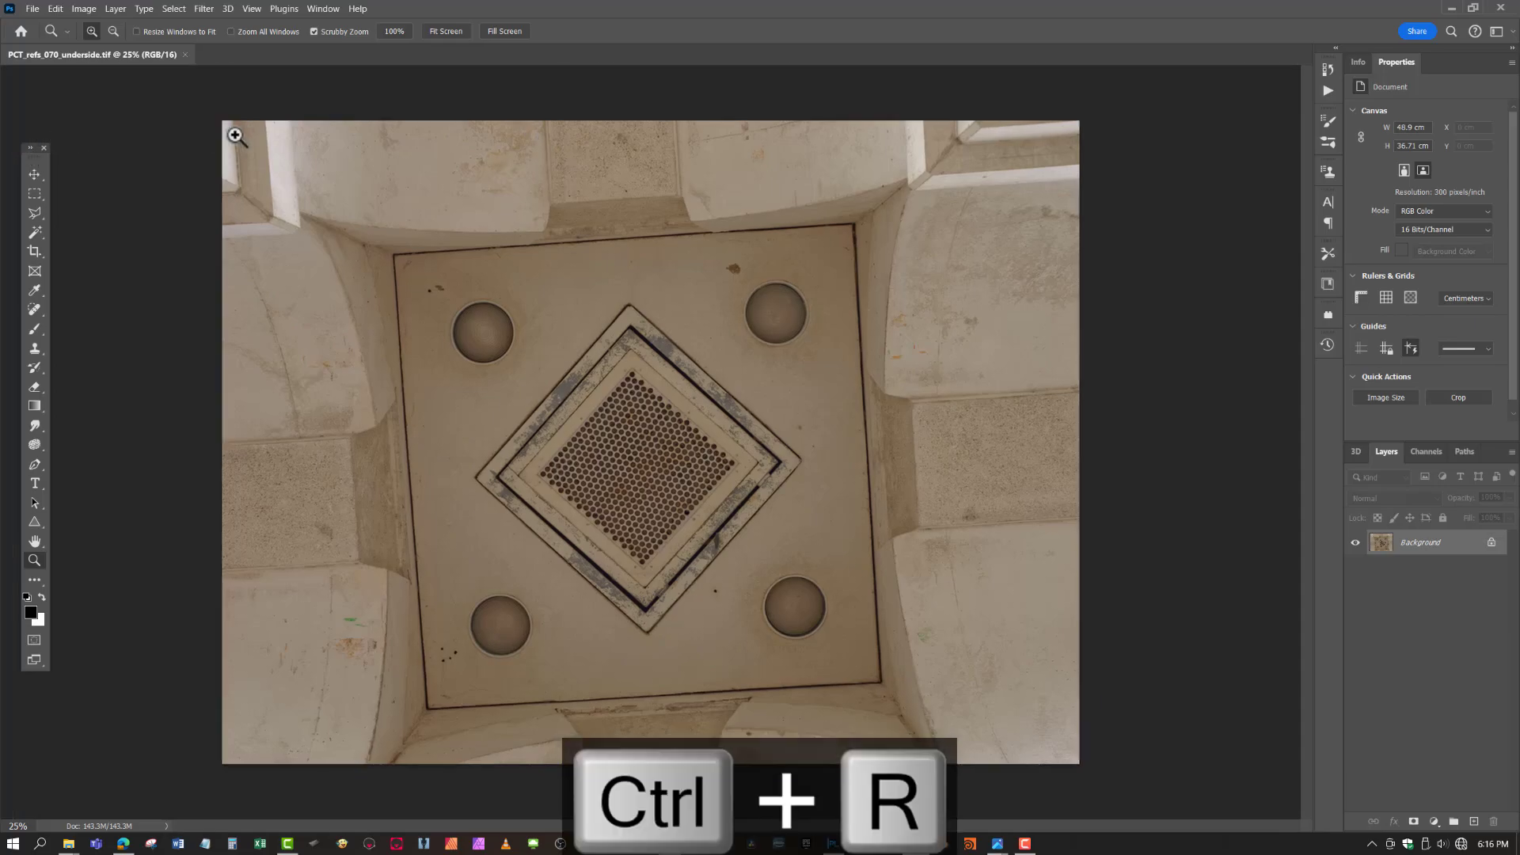
key(ctrl+r)
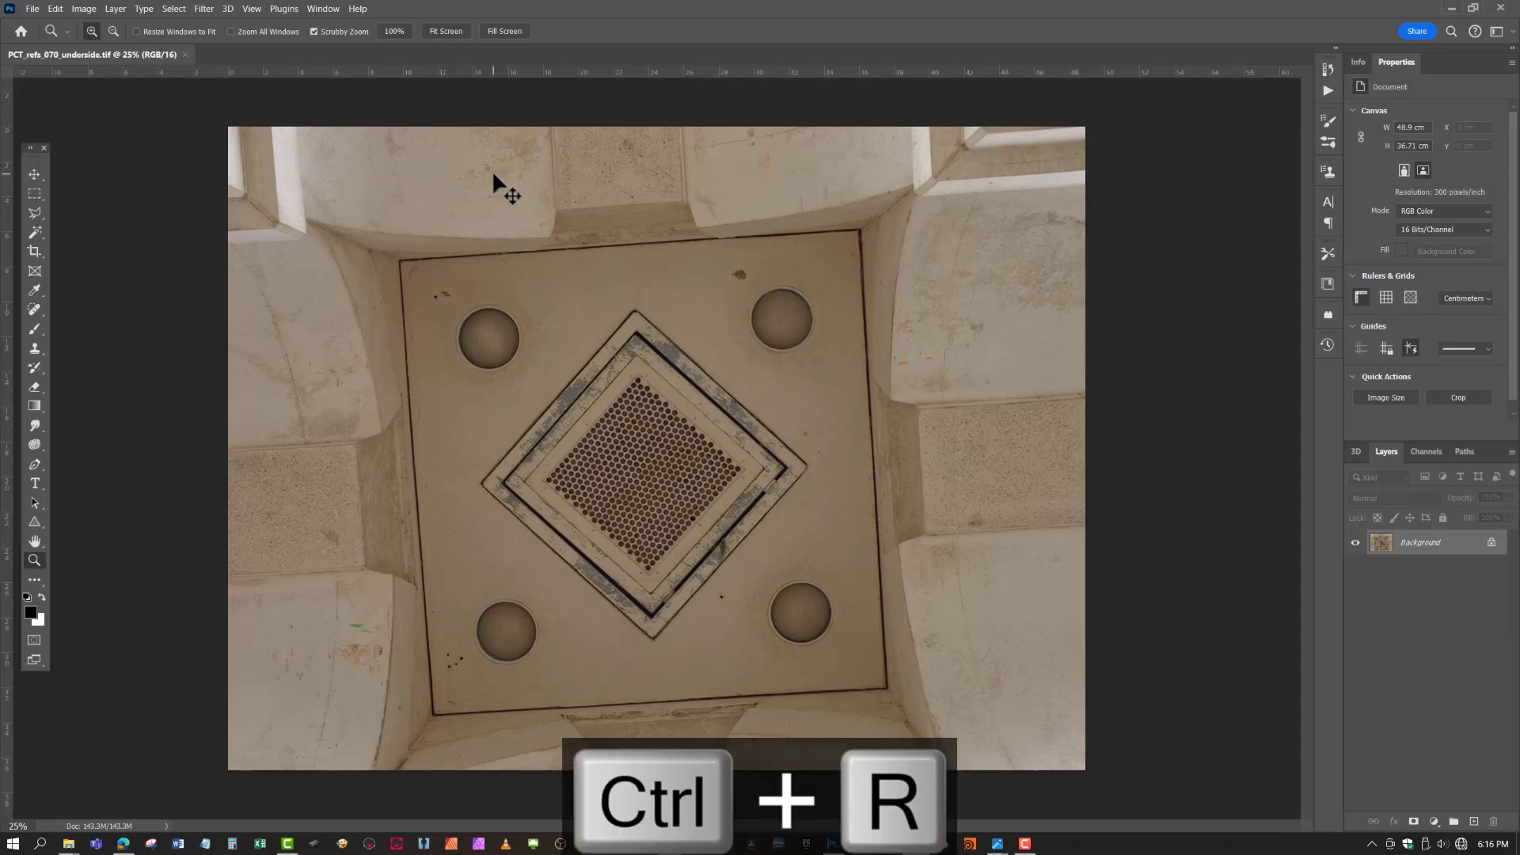
key(ctrl+r)
key(ctrl+r)
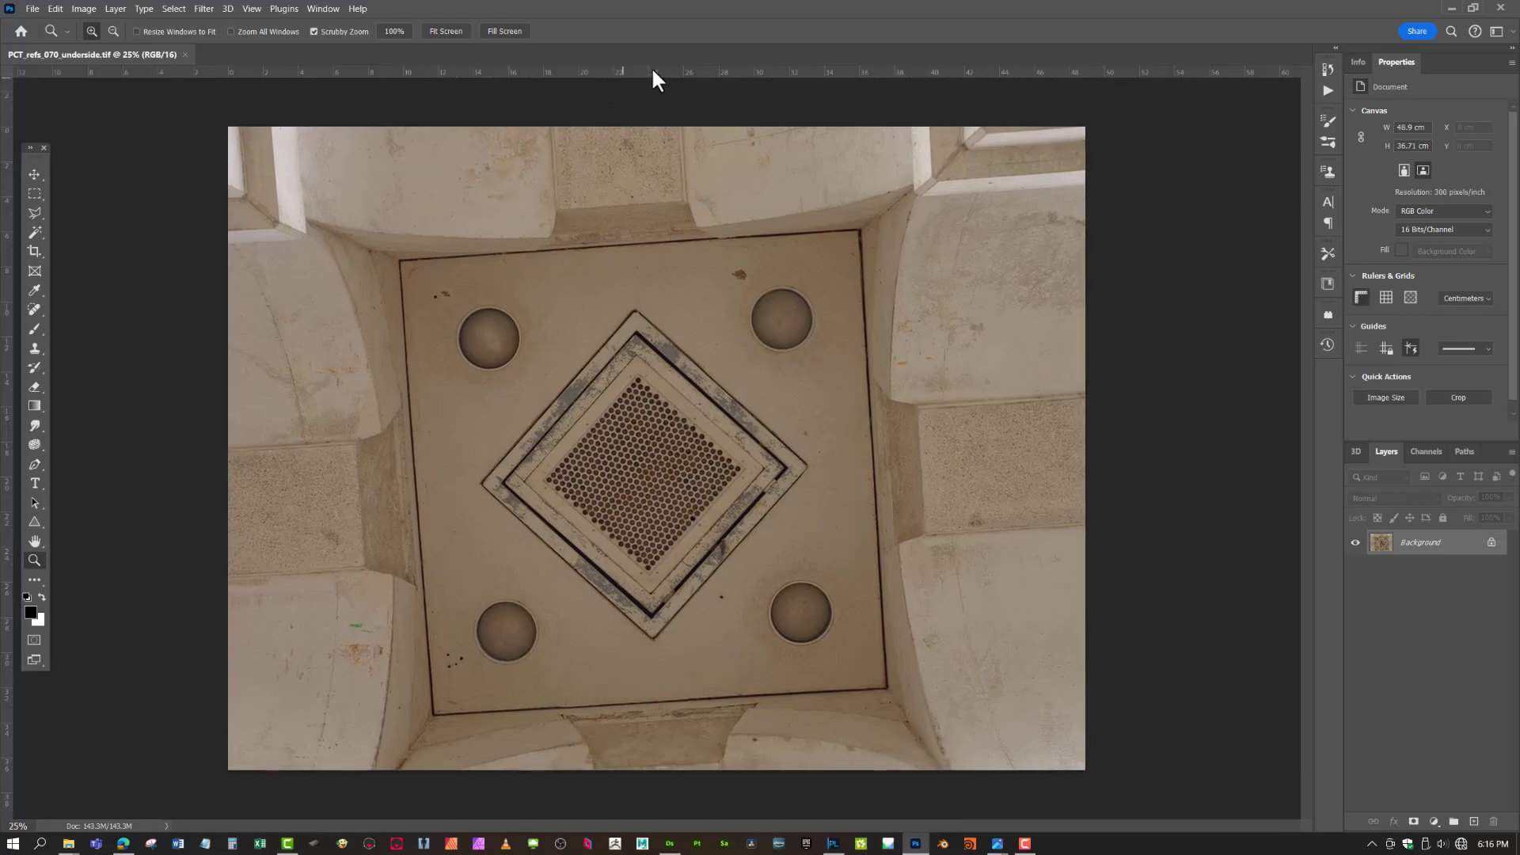
- Frame the square ceiling panel with two horizontal and two vertical guides, one along each of its slanted edges
drag(644, 68, 650, 245)
drag(9, 366, 415, 456)
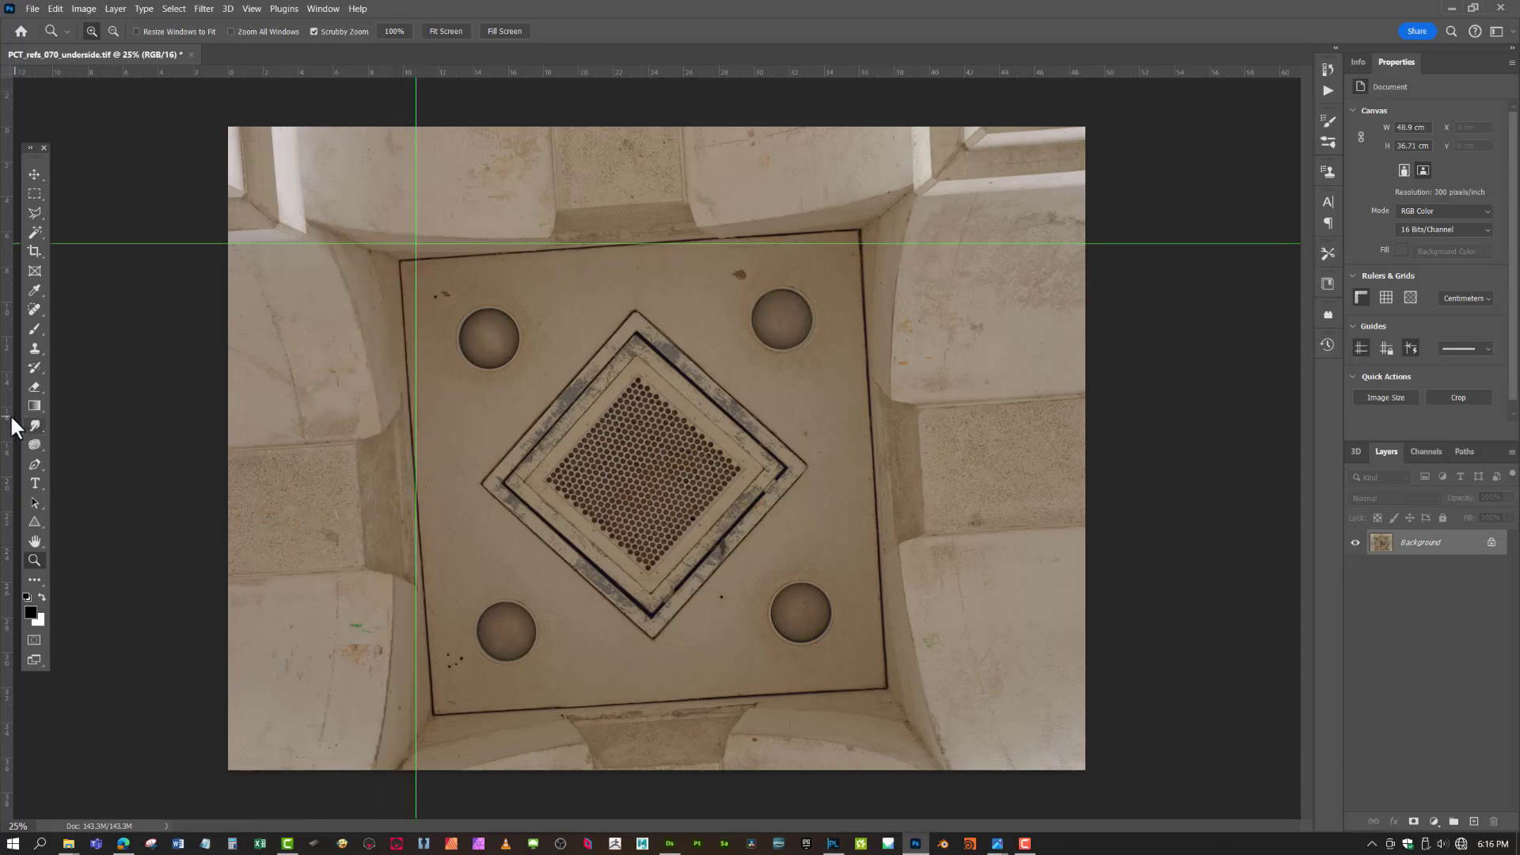
drag(10, 428, 875, 497)
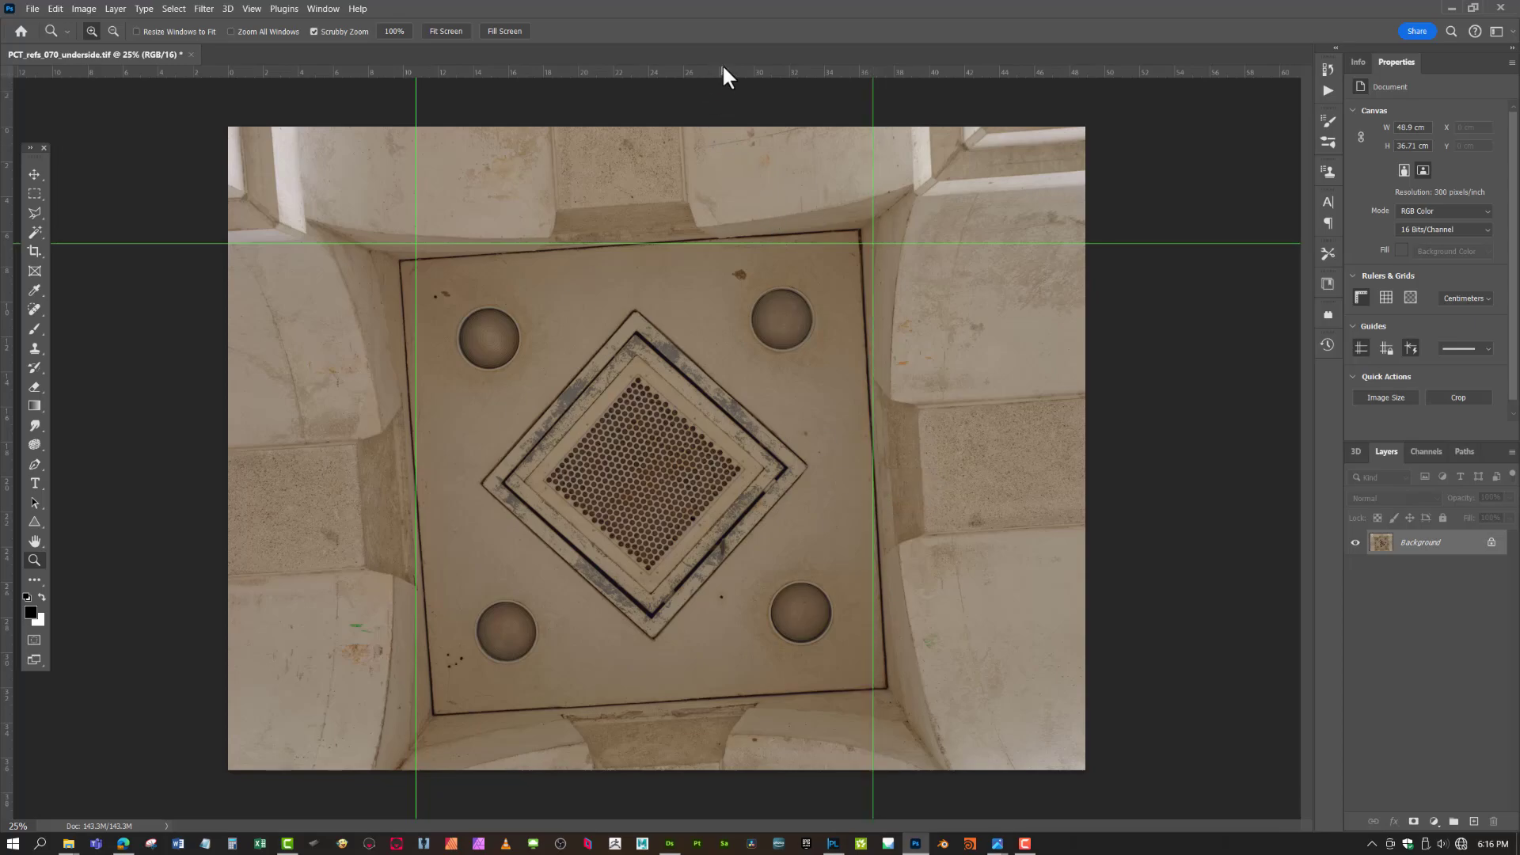
drag(721, 69, 748, 702)
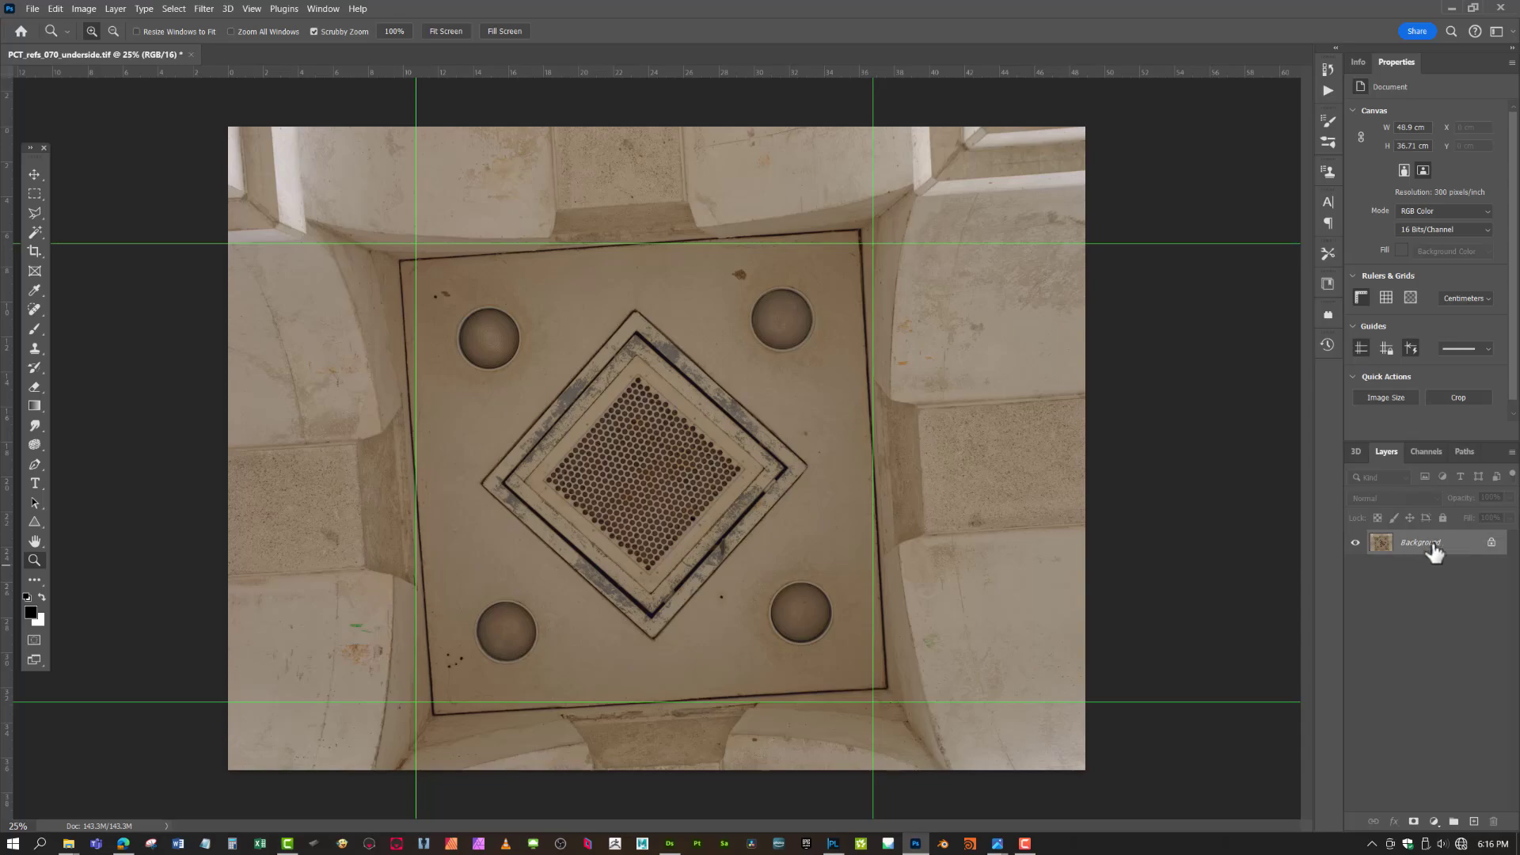
- Duplicate the locked Background layer of the reference photo
drag(1452, 554, 1470, 814)
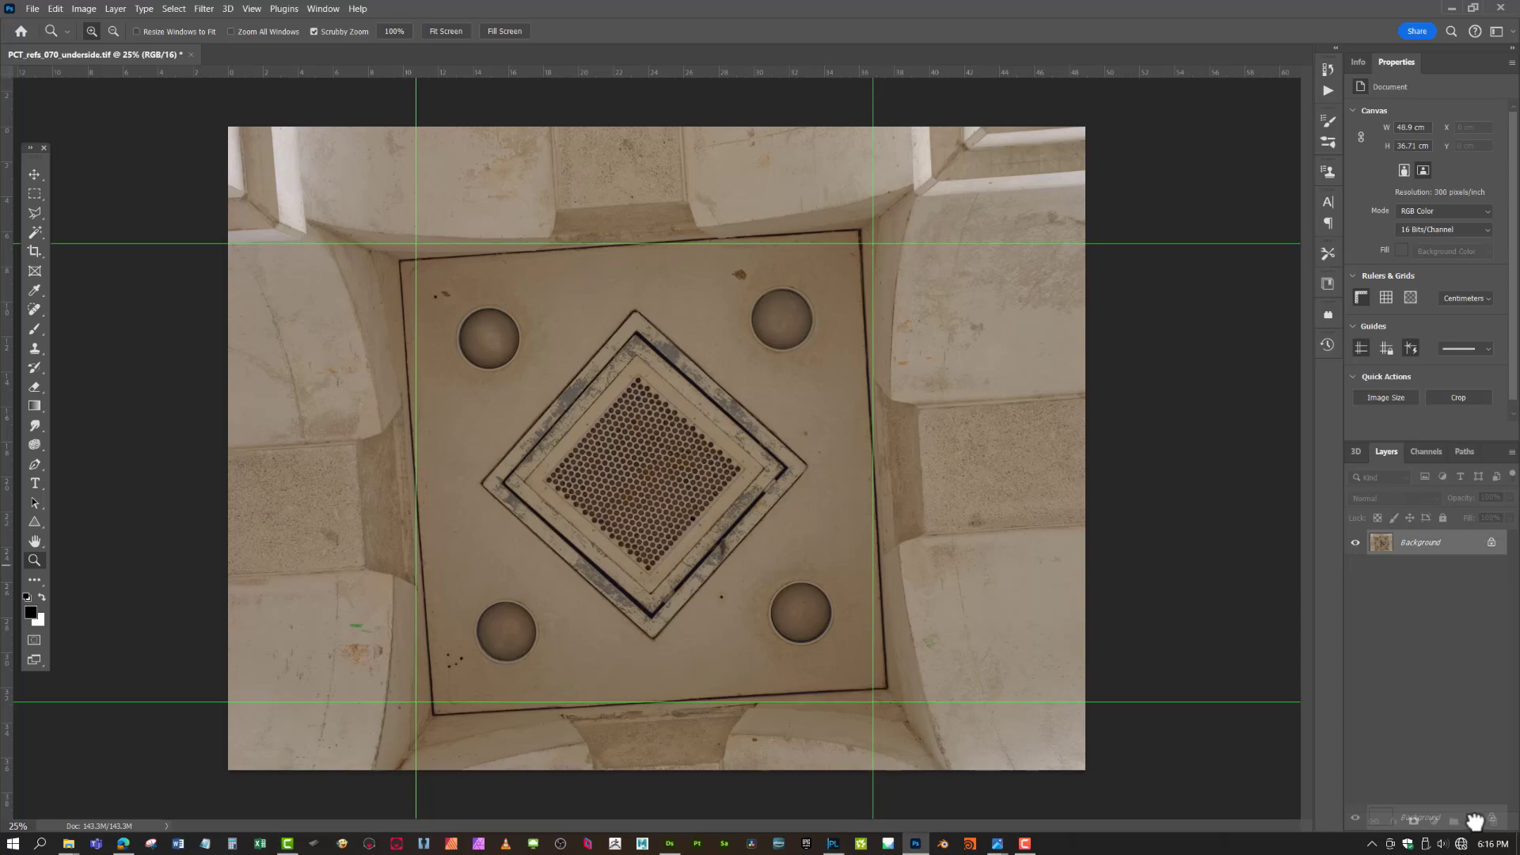
drag(1474, 821, 1474, 821)
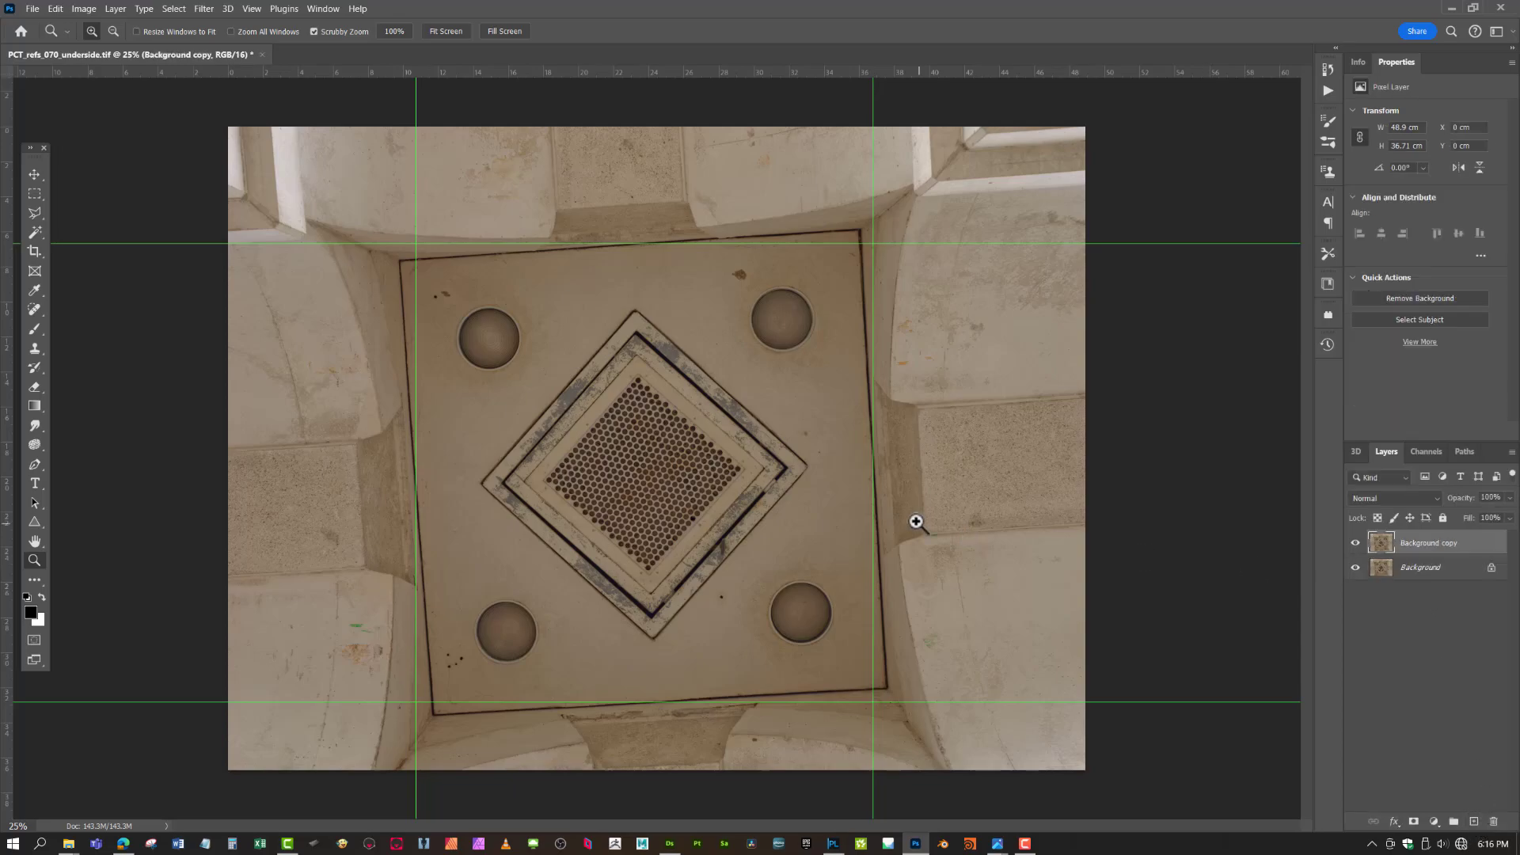